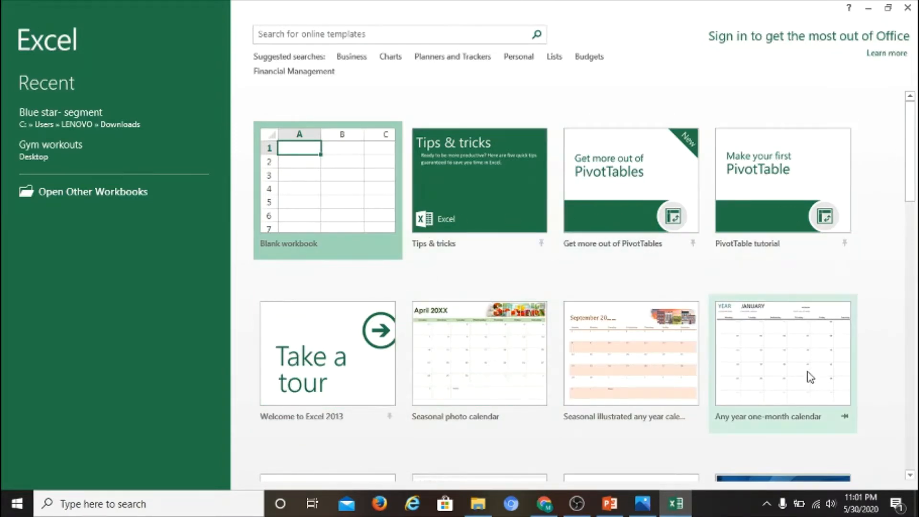
- Look through the start-screen templates and create a blank workbook
scroll(669, 378, down, 3)
scroll(669, 381, down, 3)
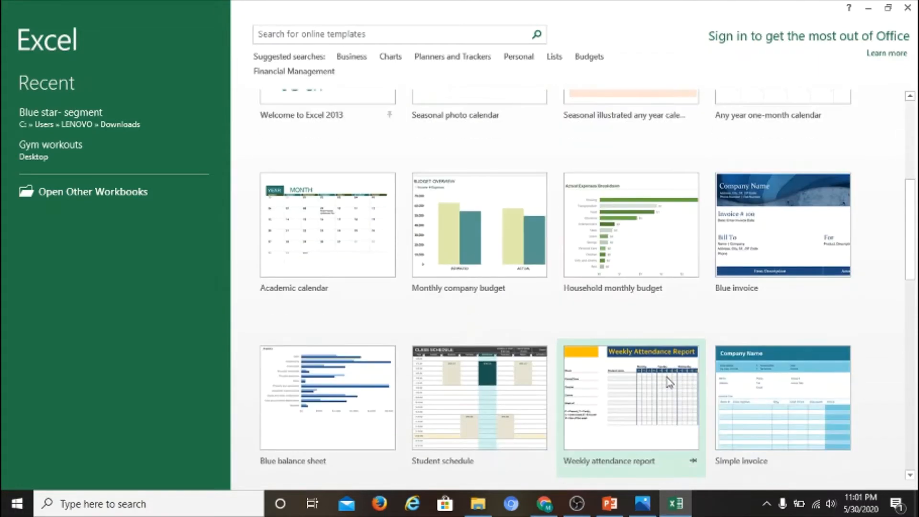
scroll(669, 383, up, 6)
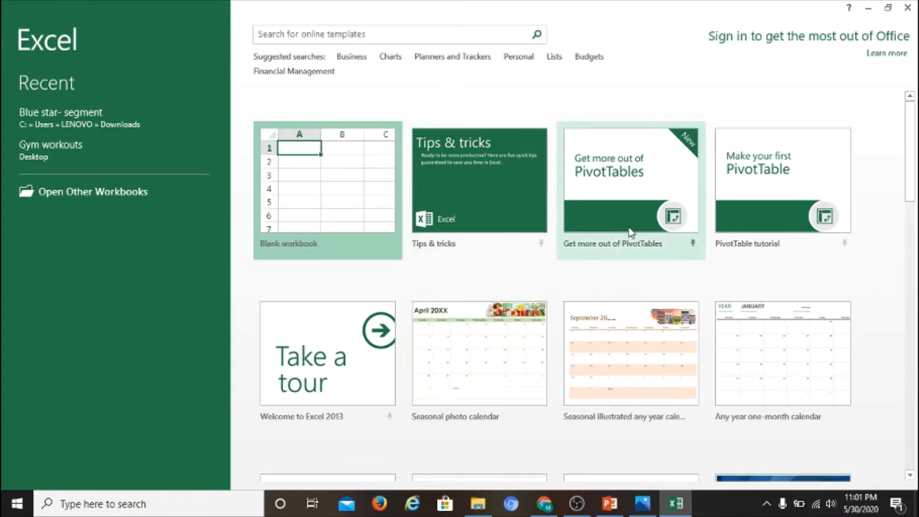
click(367, 228)
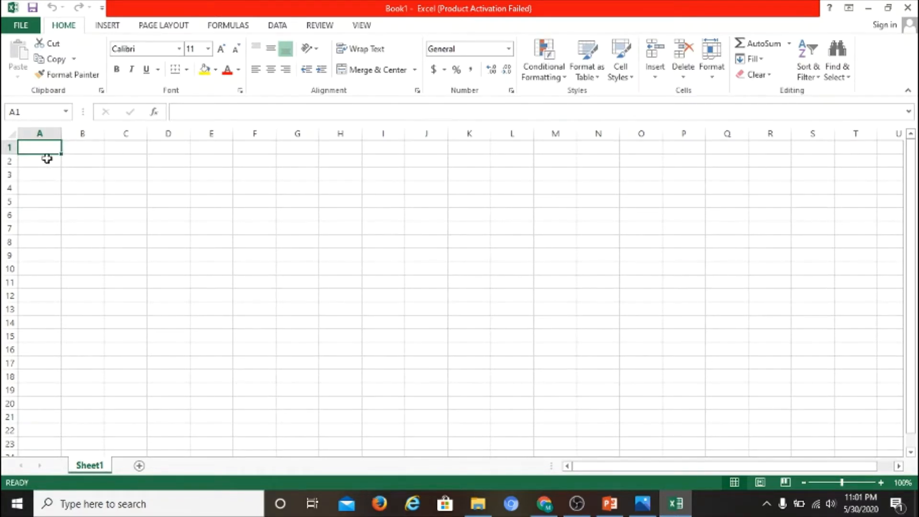
click(45, 174)
click(45, 199)
click(42, 230)
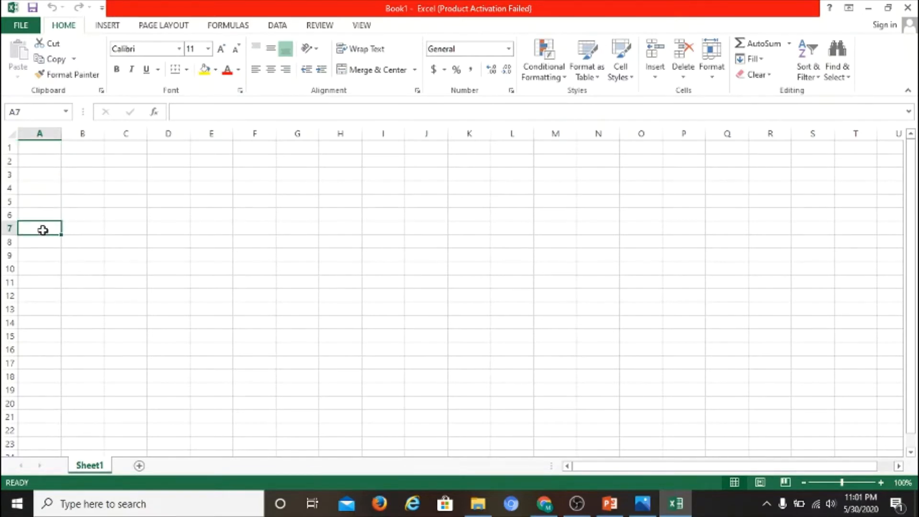
click(31, 277)
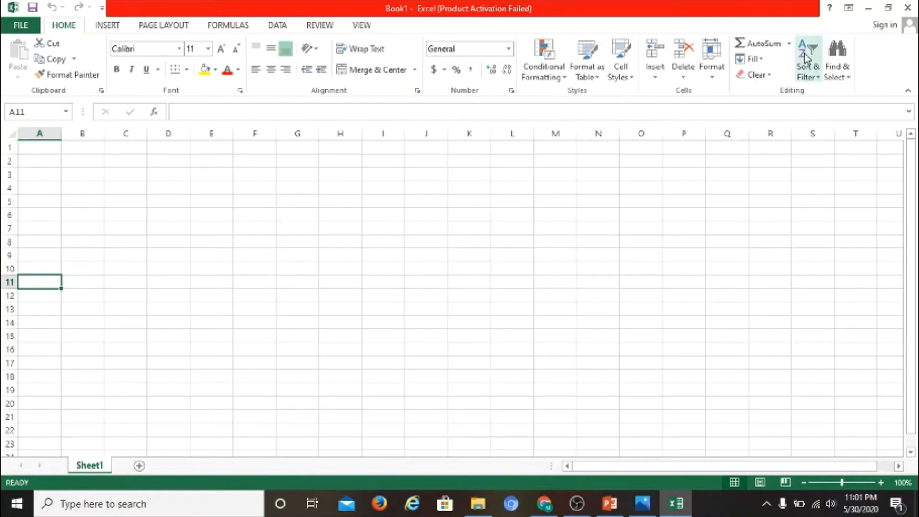
- Minimise the blank workbook, refresh the desktop and switch to the Chrome browser
click(871, 8)
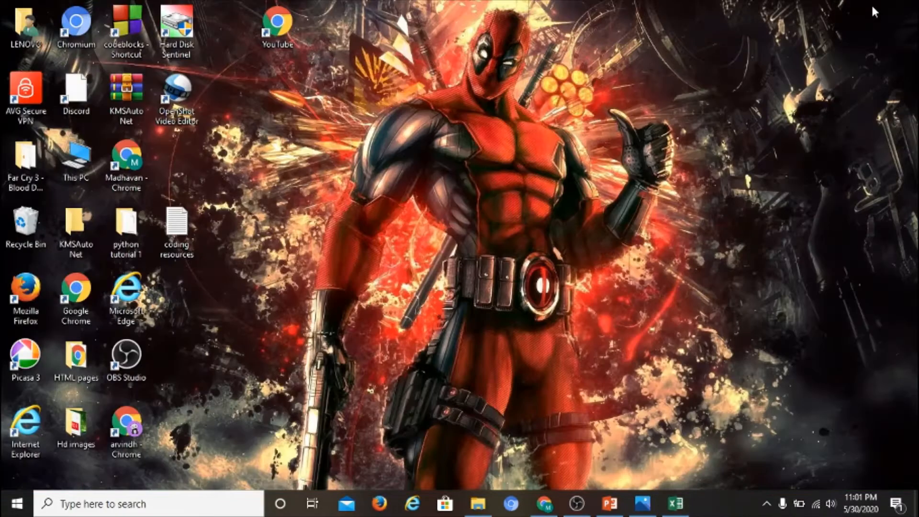
right_click(384, 183)
click(430, 246)
click(535, 500)
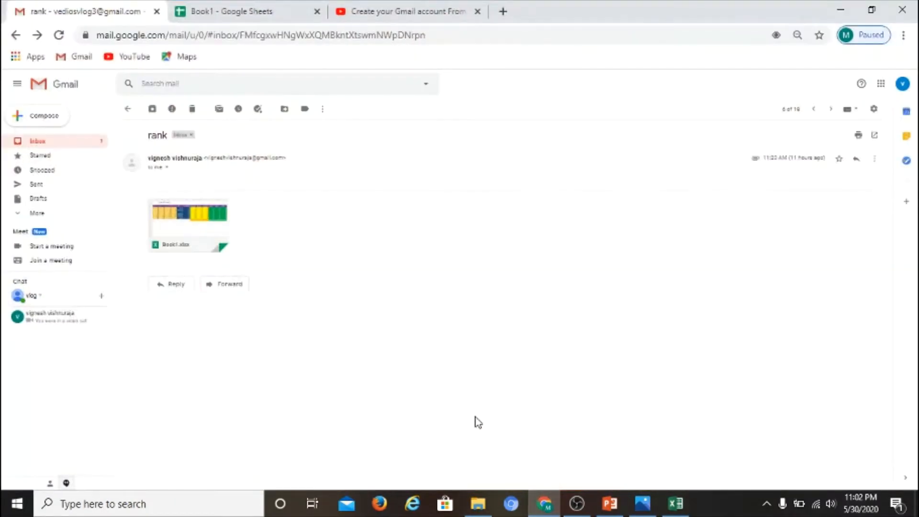
- Open Google Sheets from the Google apps in a new browser tab and create a blank spreadsheet
click(503, 12)
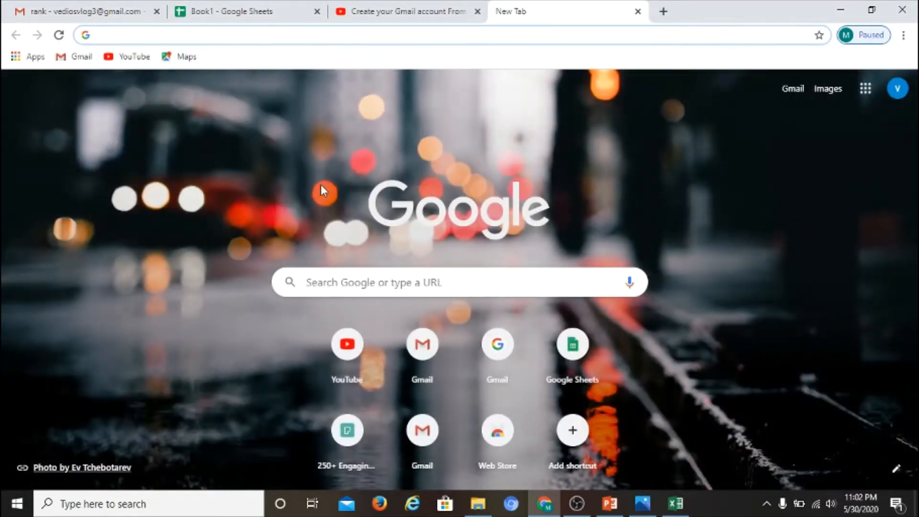
click(864, 91)
scroll(804, 248, down, 5)
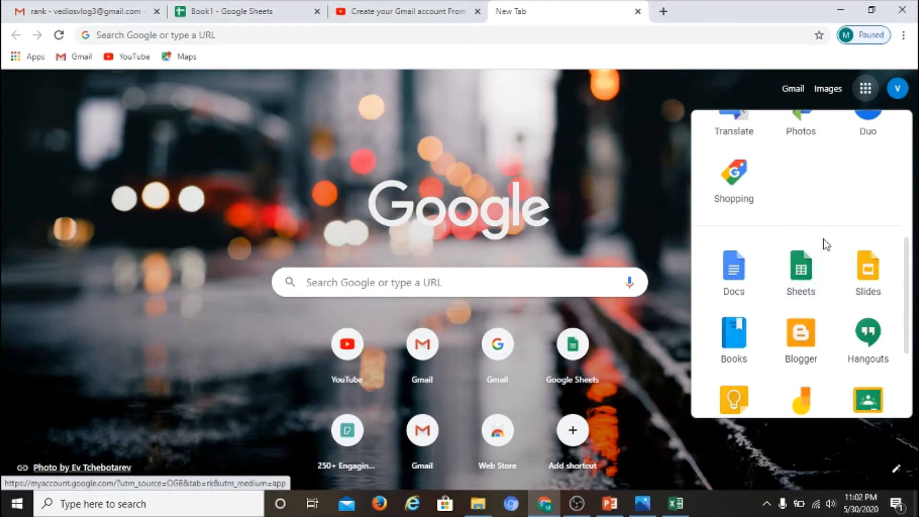
click(801, 288)
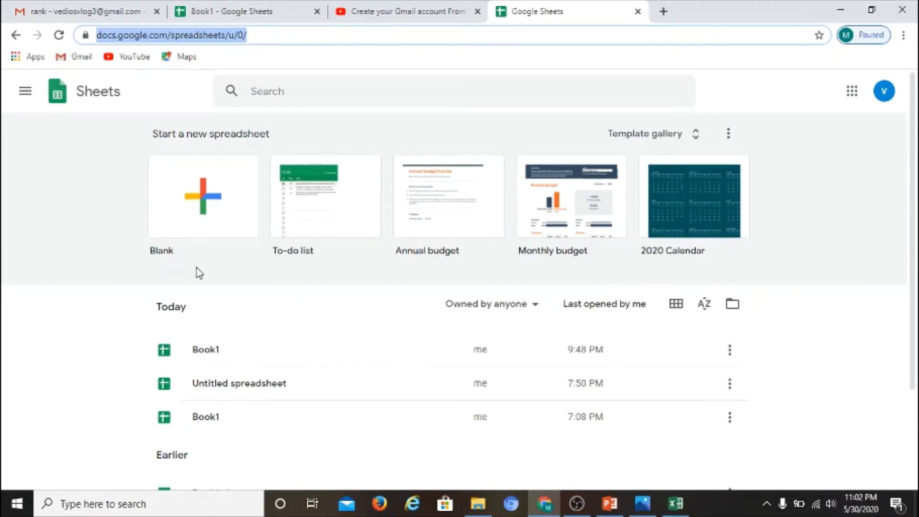
click(202, 204)
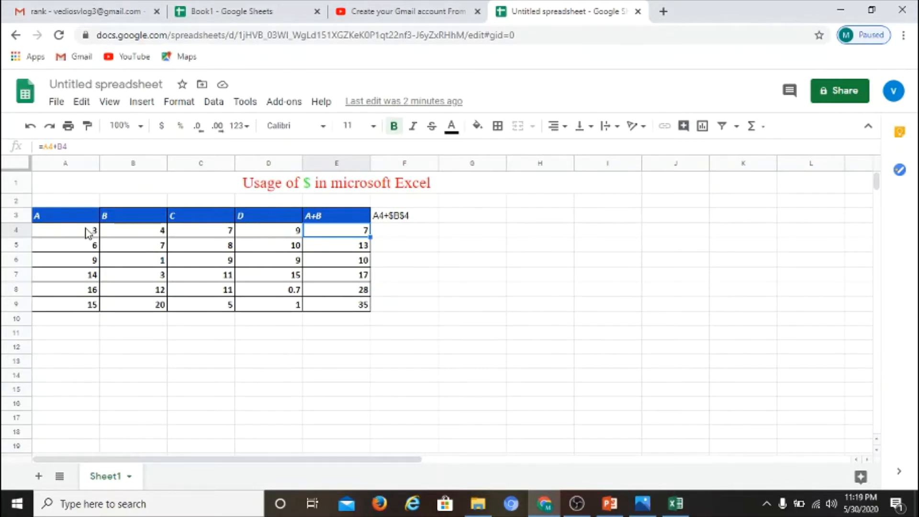
click(18, 231)
click(18, 303)
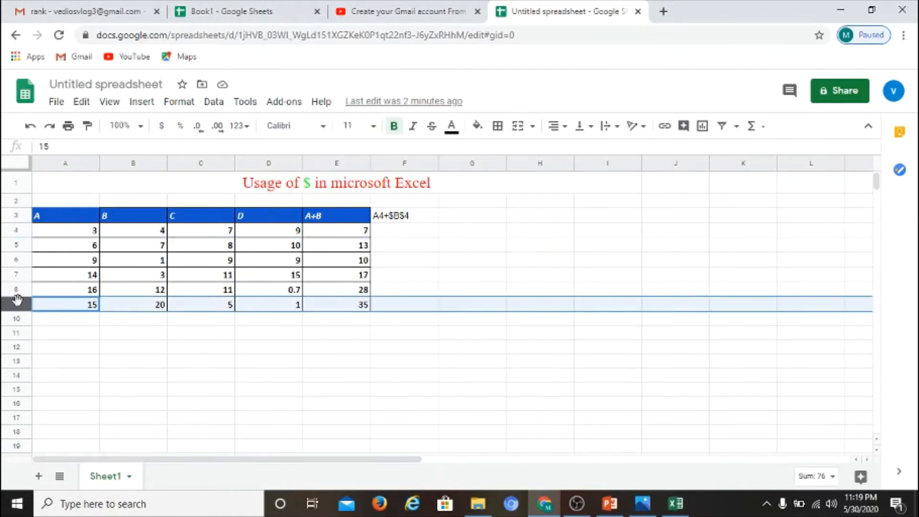
click(24, 230)
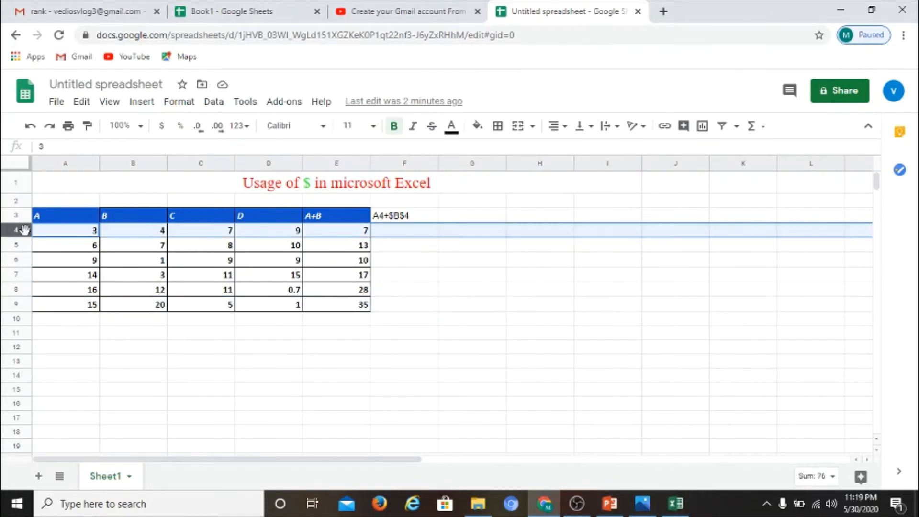
click(396, 216)
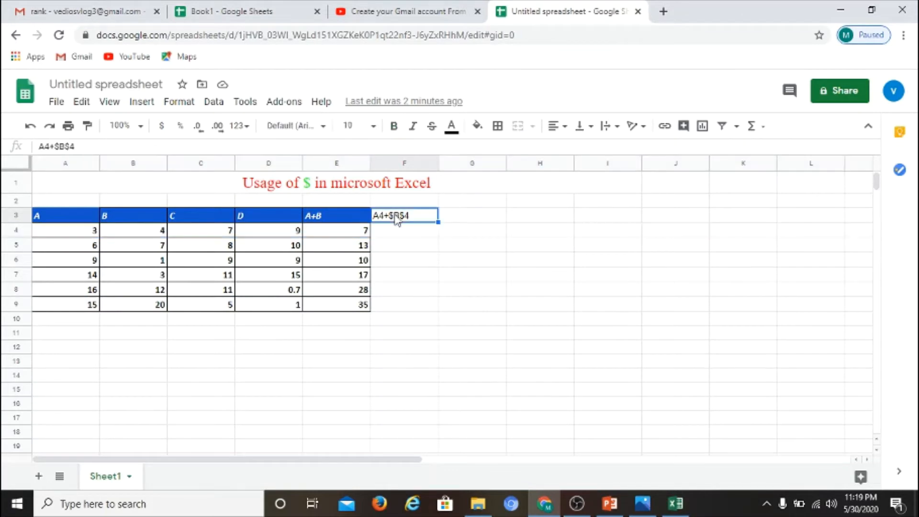
click(342, 221)
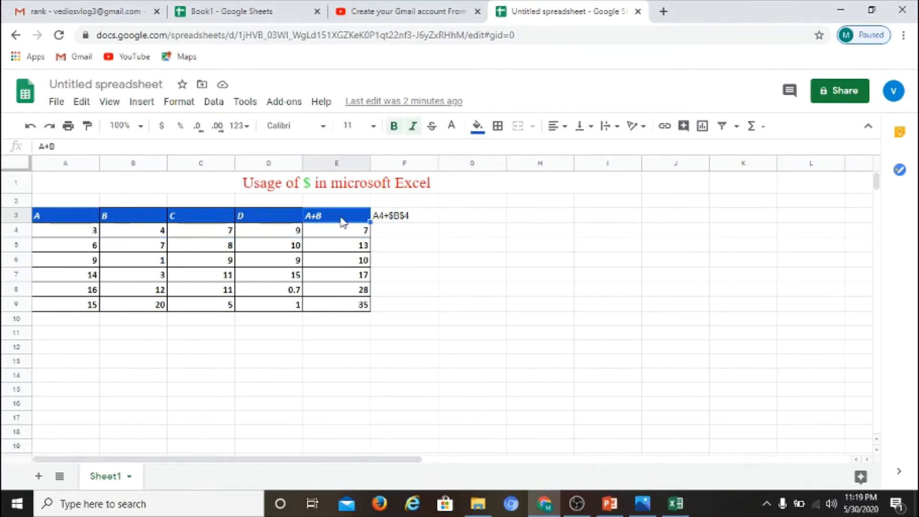
- Clear the contents of the A+B column from cell E4 down to the end of the sheet
click(355, 235)
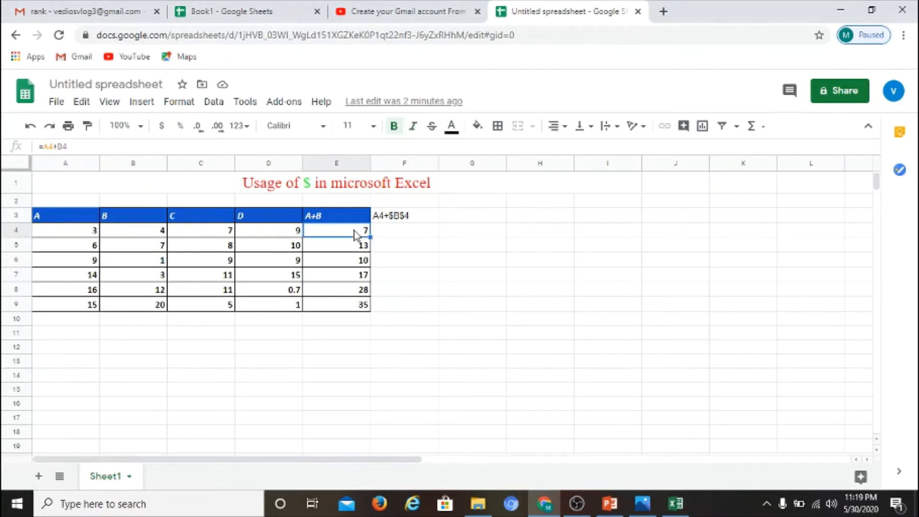
key(ctrl+shift+Down)
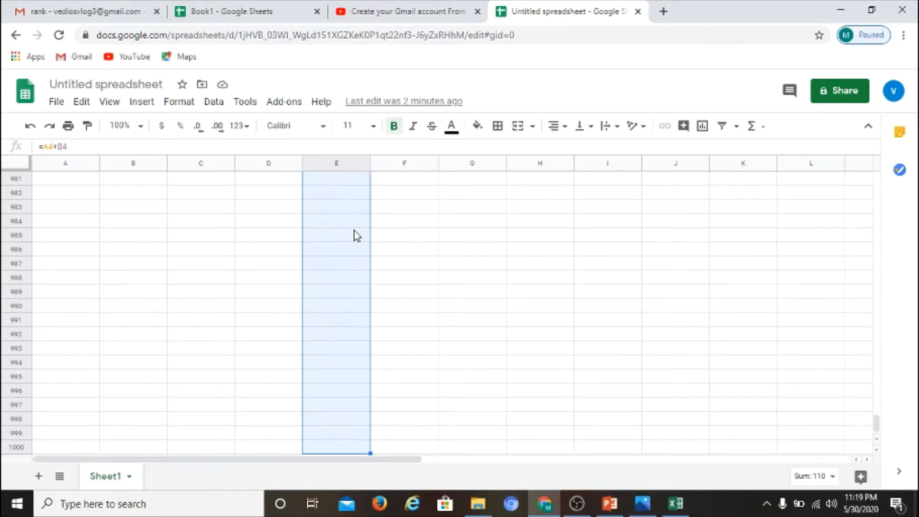
key(Delete)
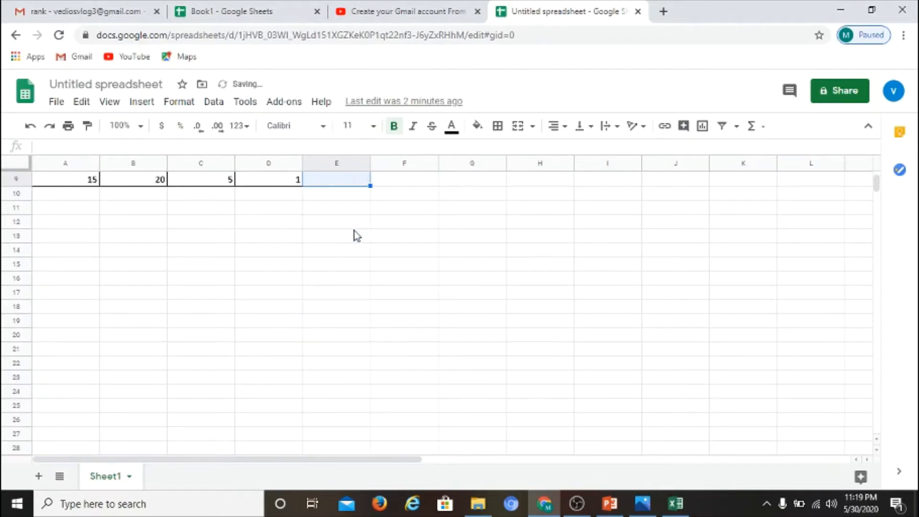
scroll(355, 235, up, 3)
click(413, 236)
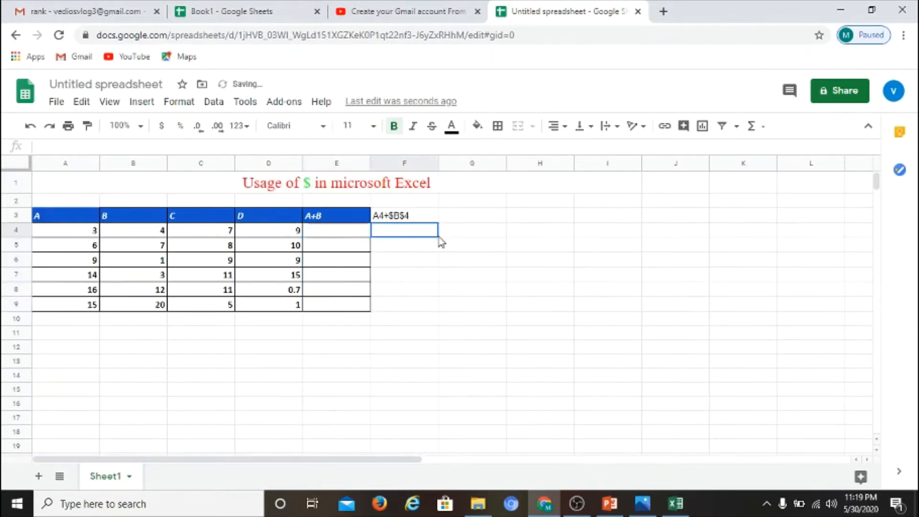
- Enter the formula =A4+B4 in cell E4 under the A+B heading
click(327, 234)
double_click(325, 232)
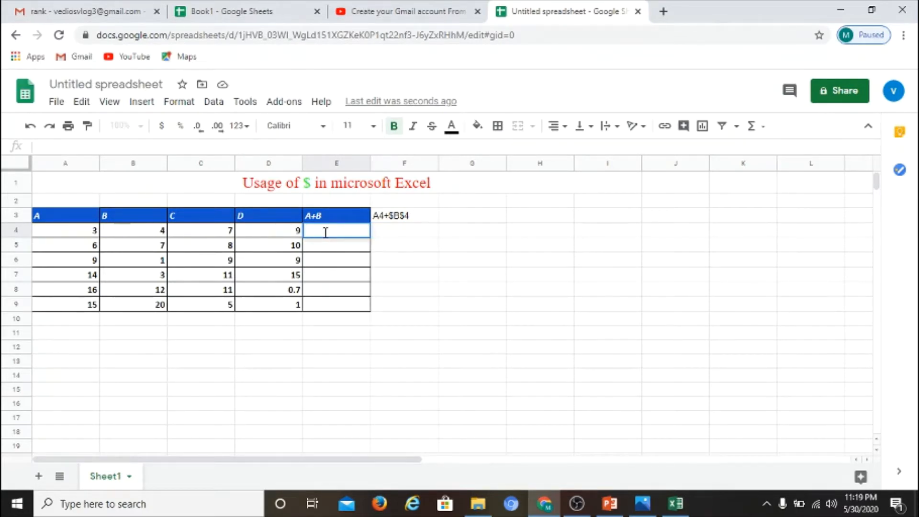
text(=)
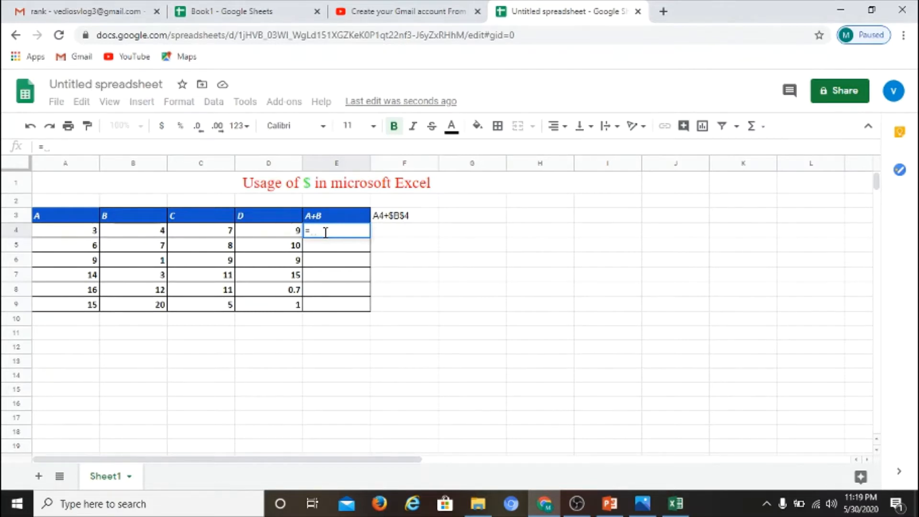
text(A)
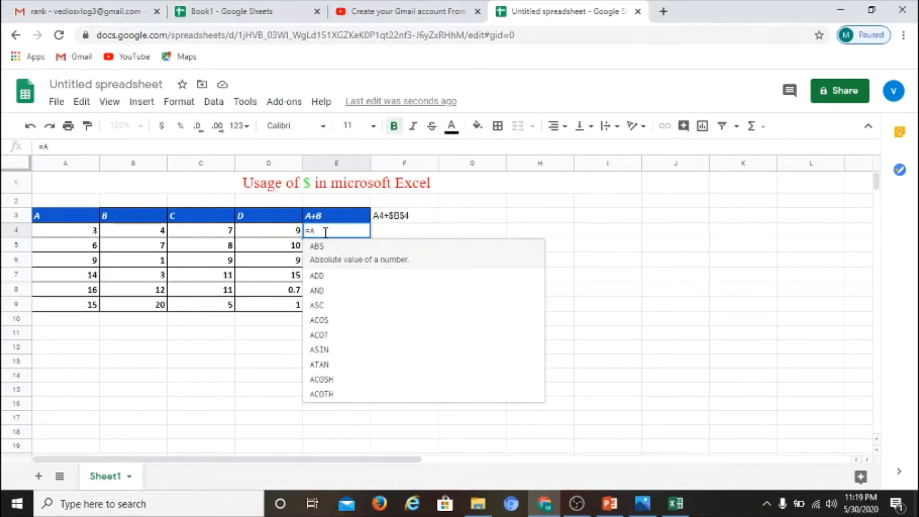
text(4)
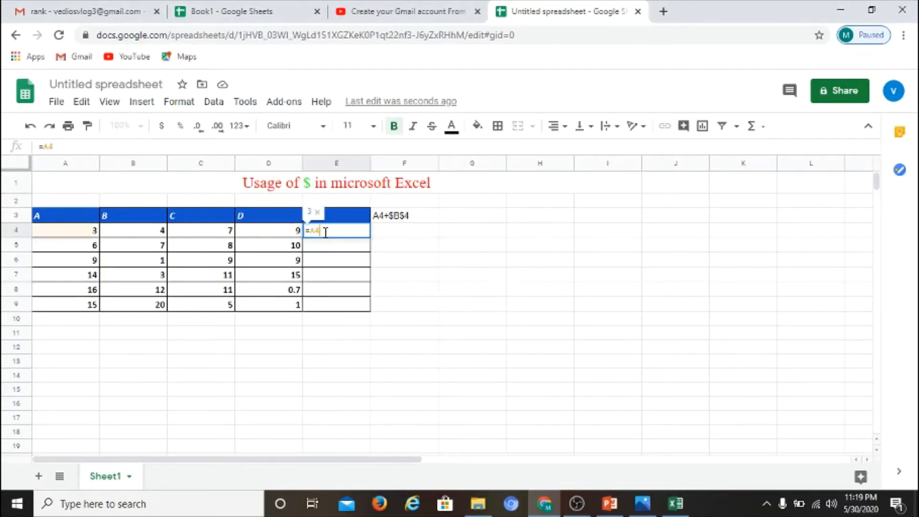
text(+B)
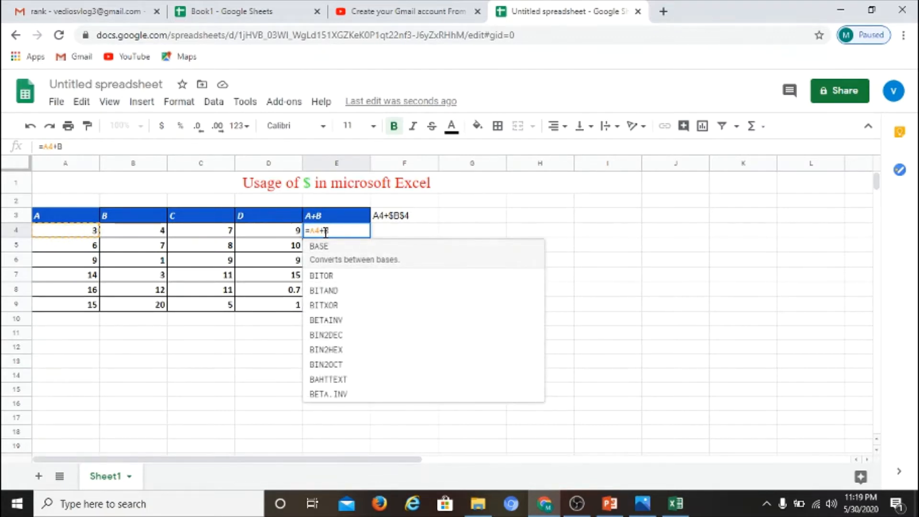
text(4)
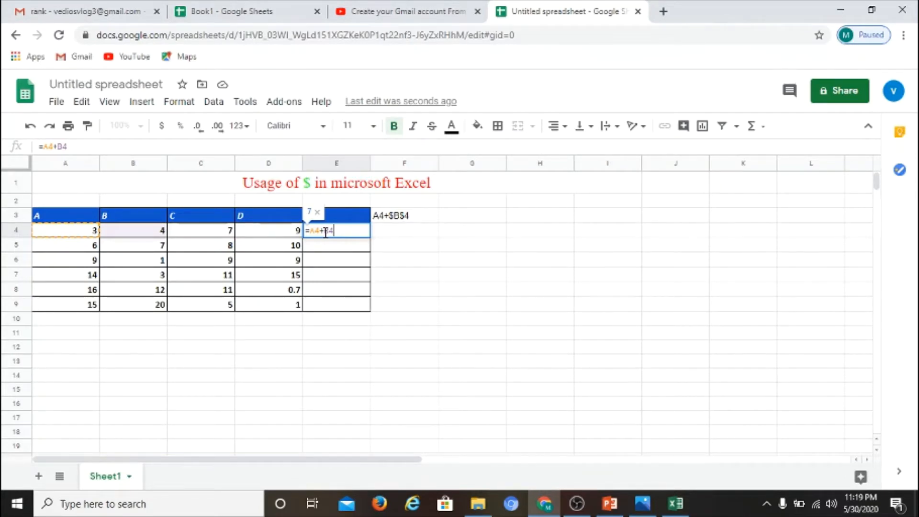
key(Return)
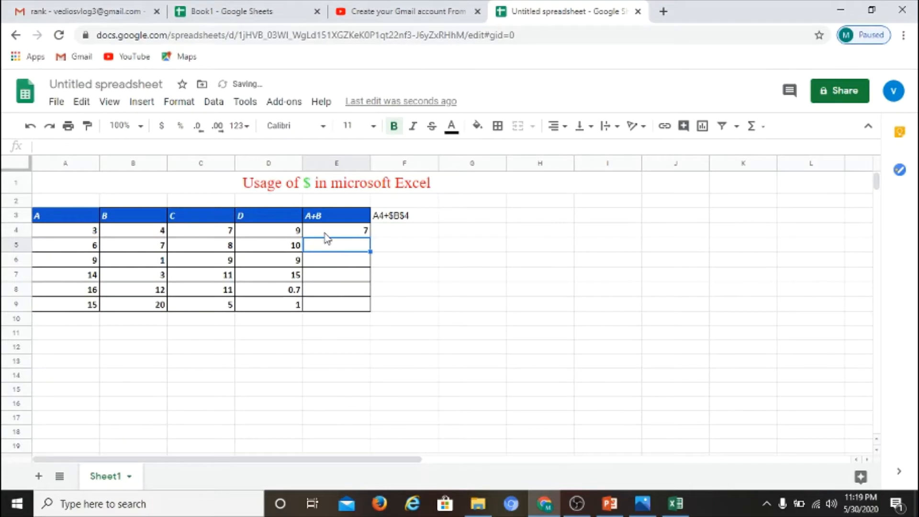
- Examine the formula in E4 against its source cells A4 and B4, and compare the corresponding cells in row 5
click(70, 234)
click(337, 232)
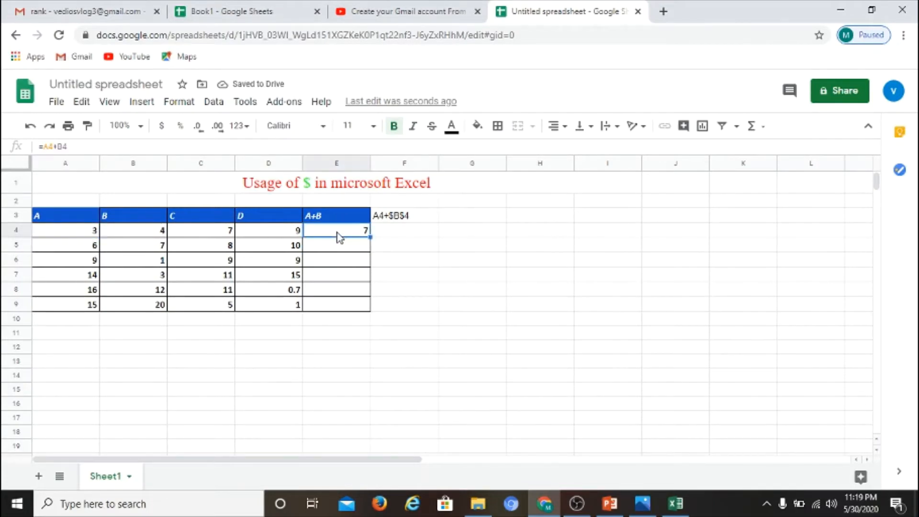
click(84, 237)
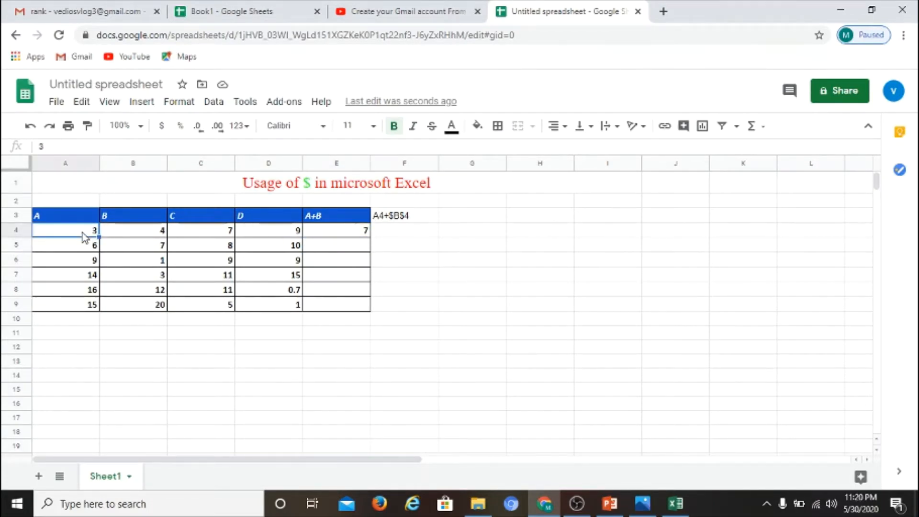
click(137, 237)
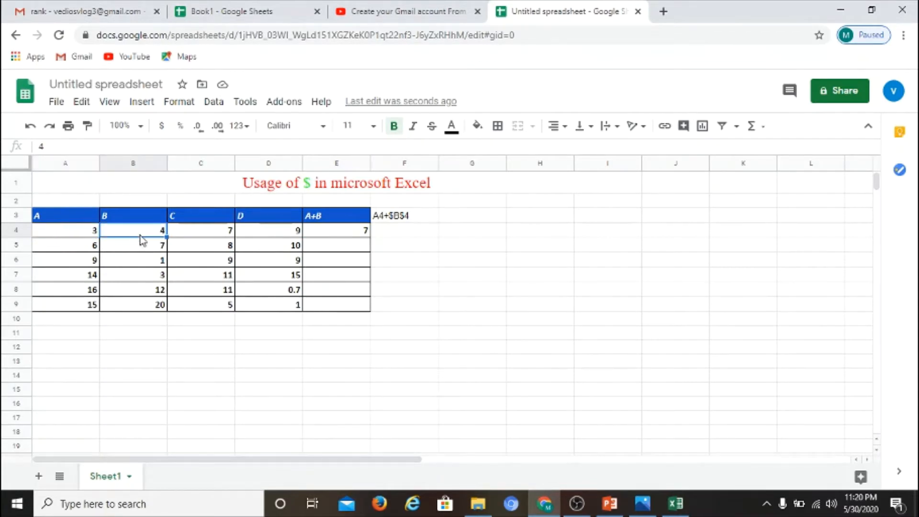
click(356, 232)
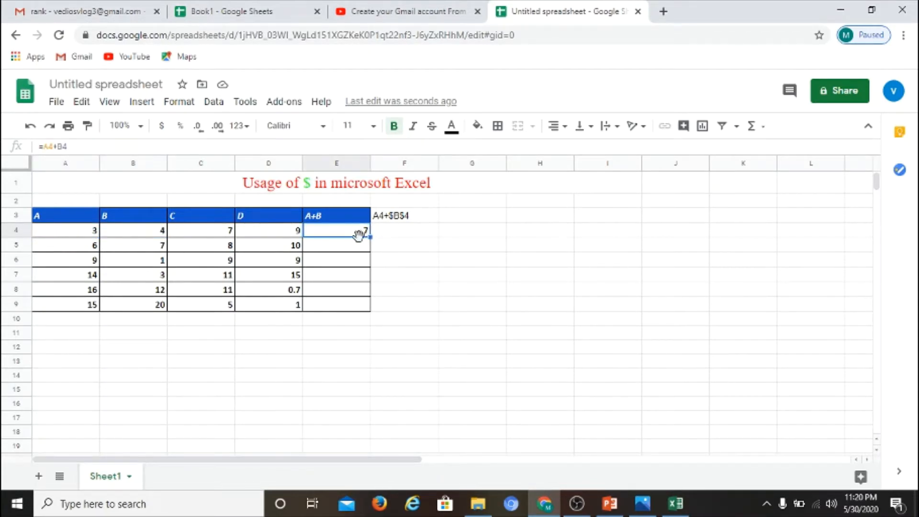
click(349, 249)
click(352, 264)
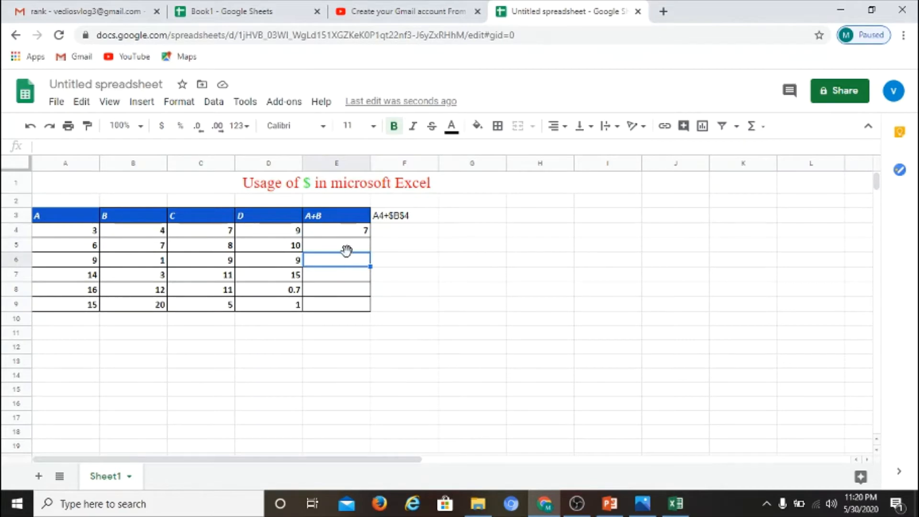
click(349, 250)
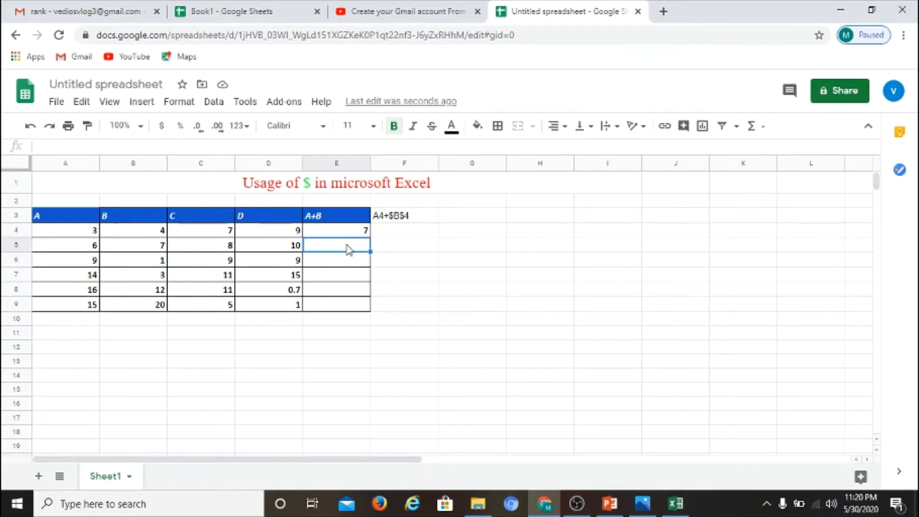
click(347, 232)
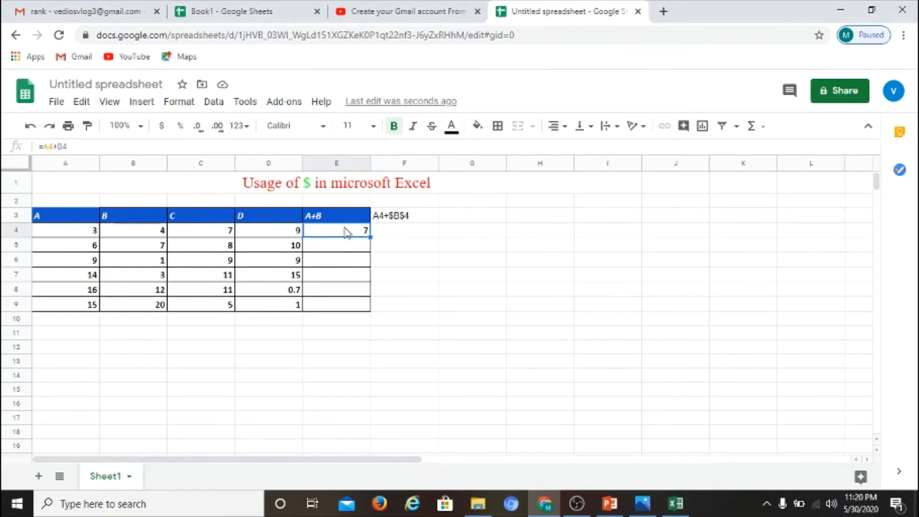
click(351, 250)
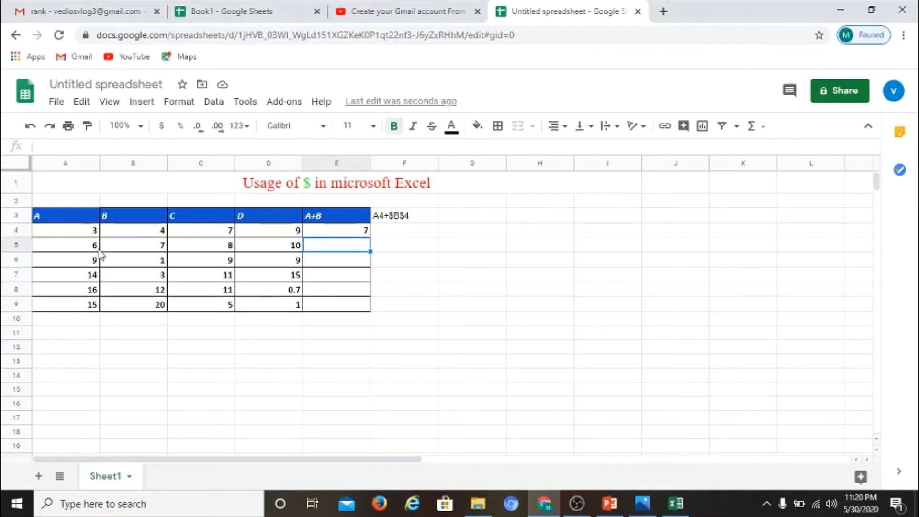
click(85, 255)
click(116, 250)
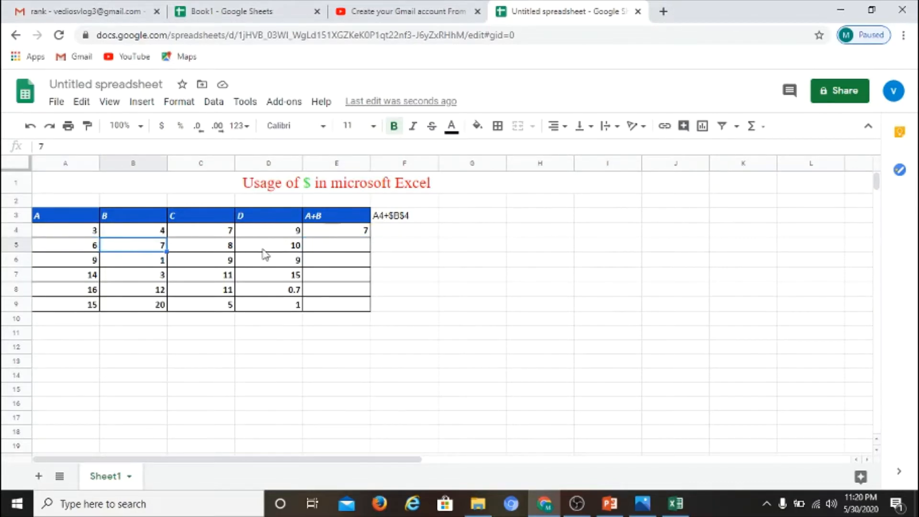
- Fill the A+B formula from cell E4 down through E9
click(324, 247)
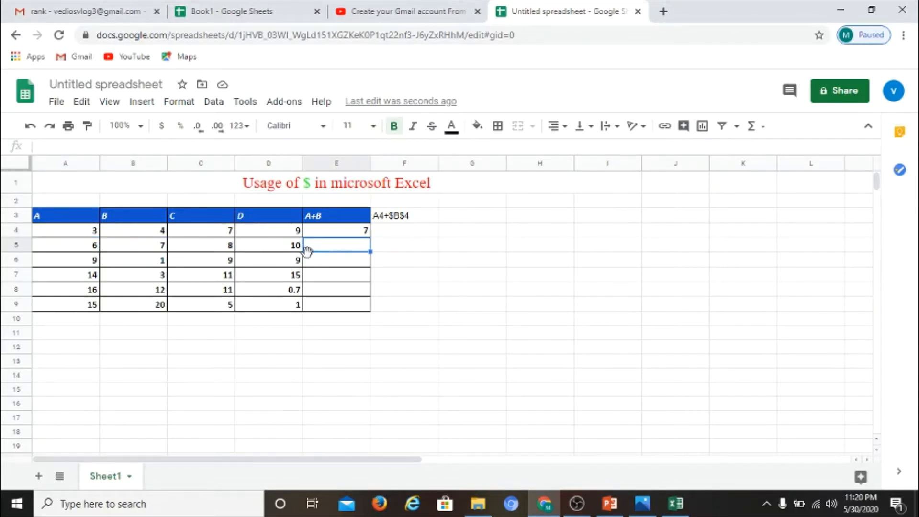
click(360, 234)
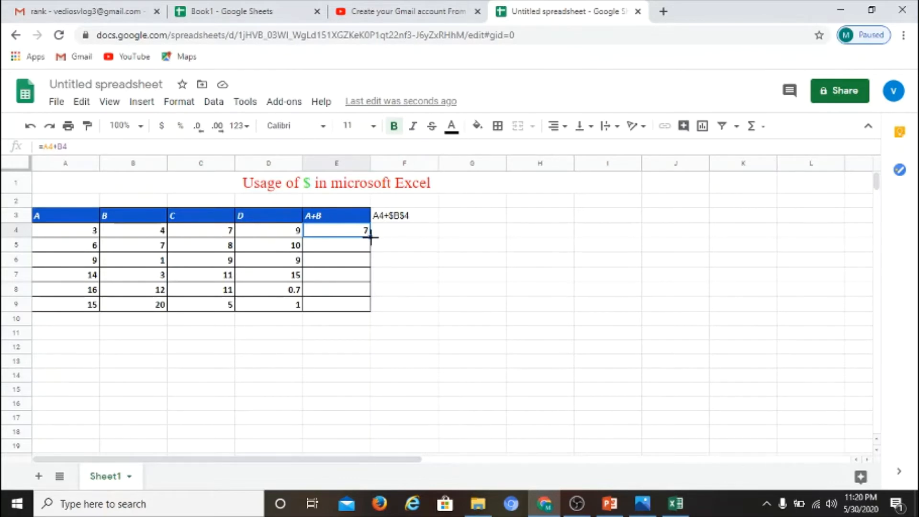
drag(371, 240, 374, 312)
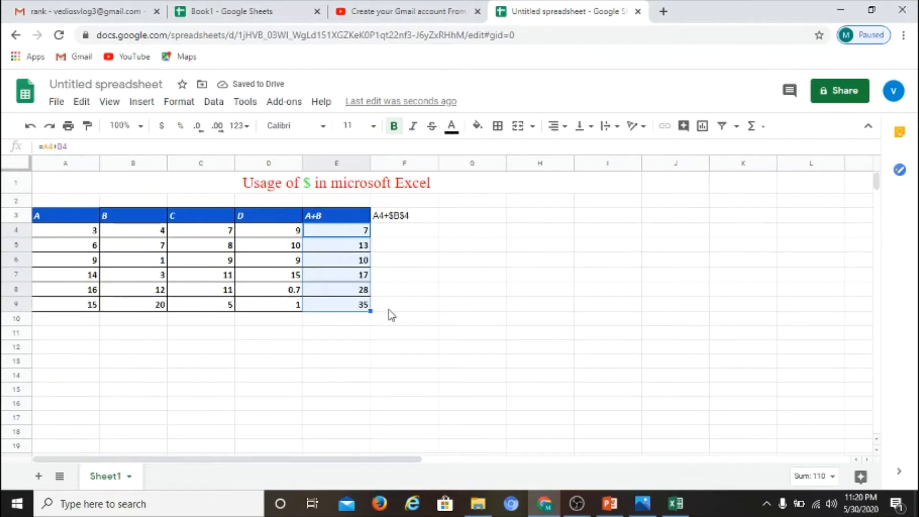
click(390, 310)
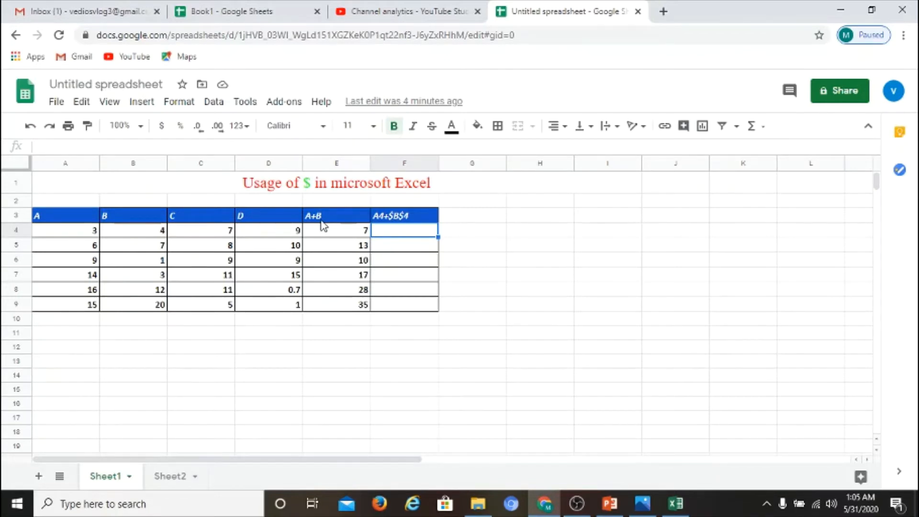
- Enter the formula =A4+$B$4 in cell F4 under the A4+$B$4 heading
double_click(396, 233)
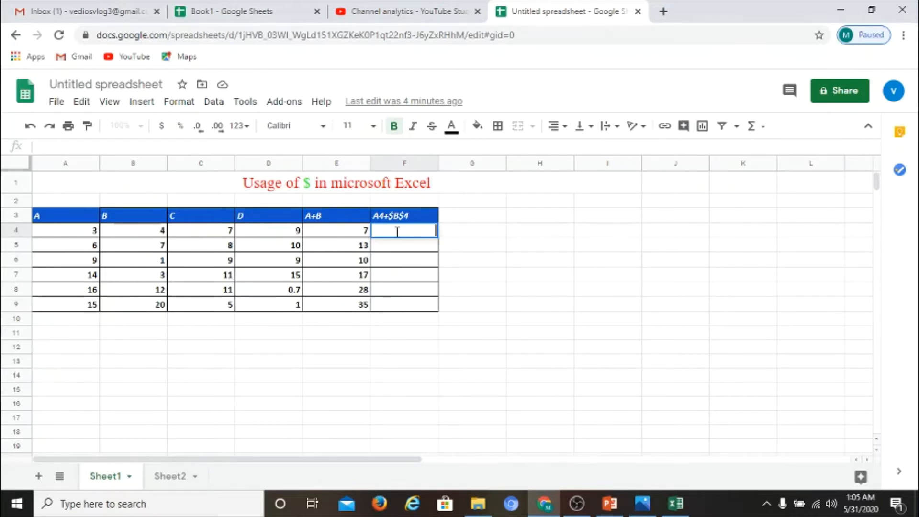
text(=A)
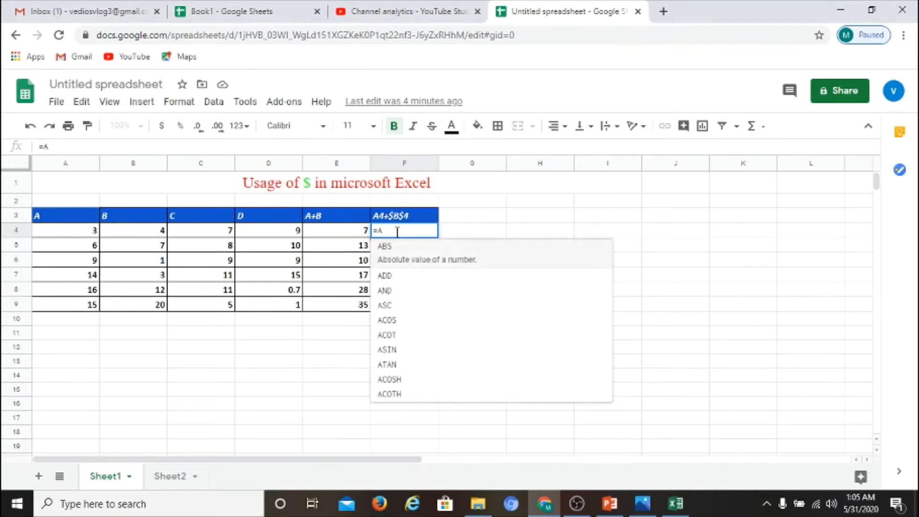
text(4+$)
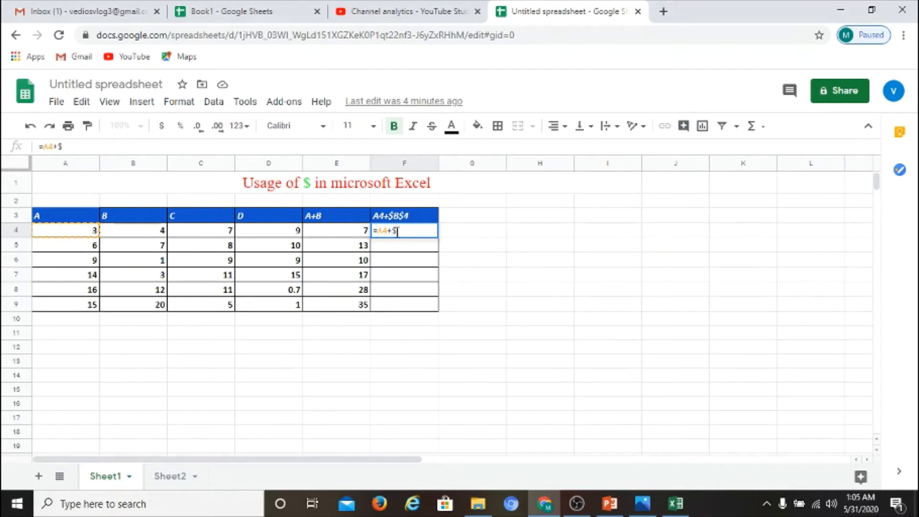
text(B$4)
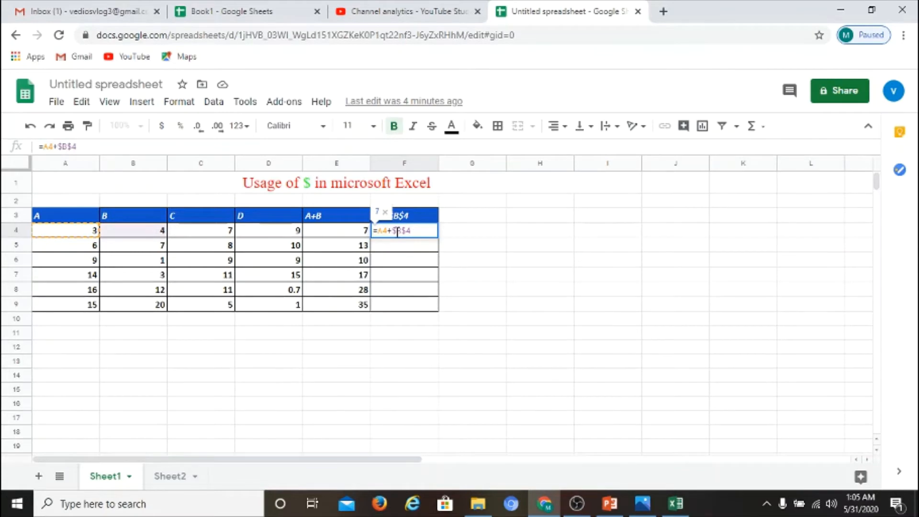
key(Return)
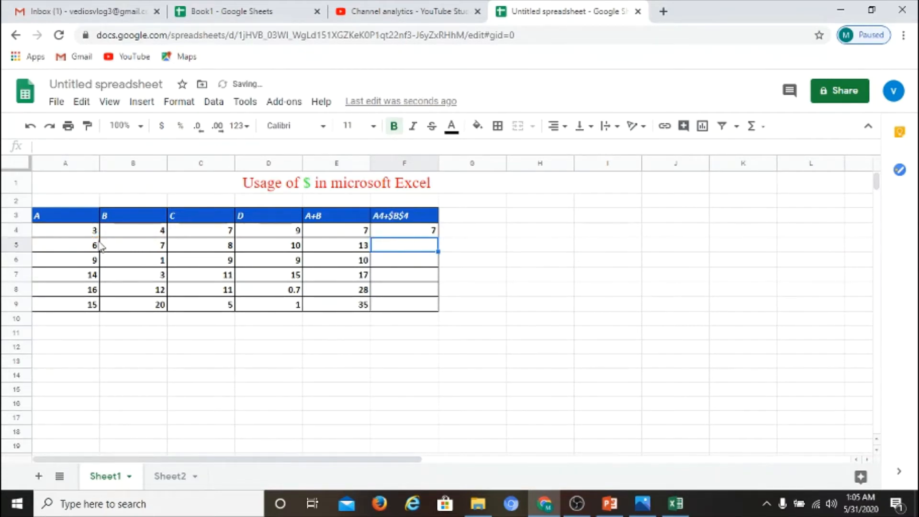
- Check source cells A4 and B4, and fill the formula from F4 down through F9
click(414, 234)
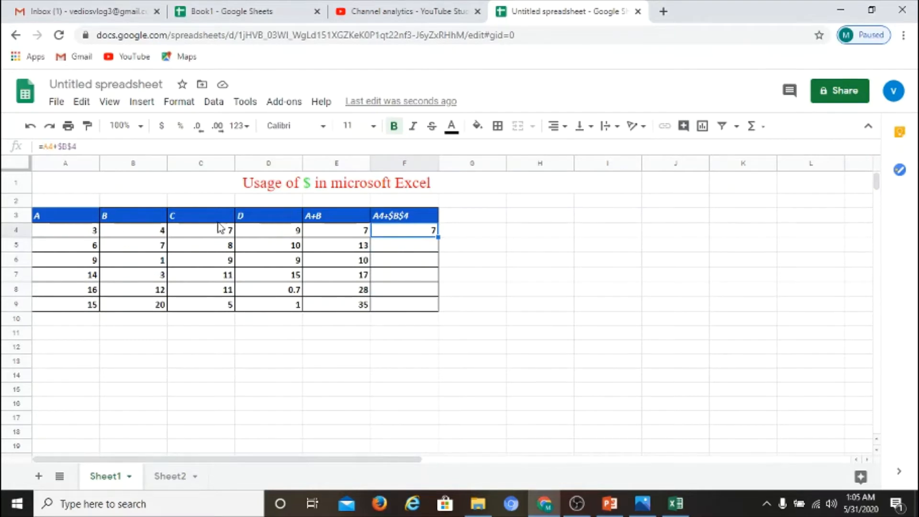
click(74, 232)
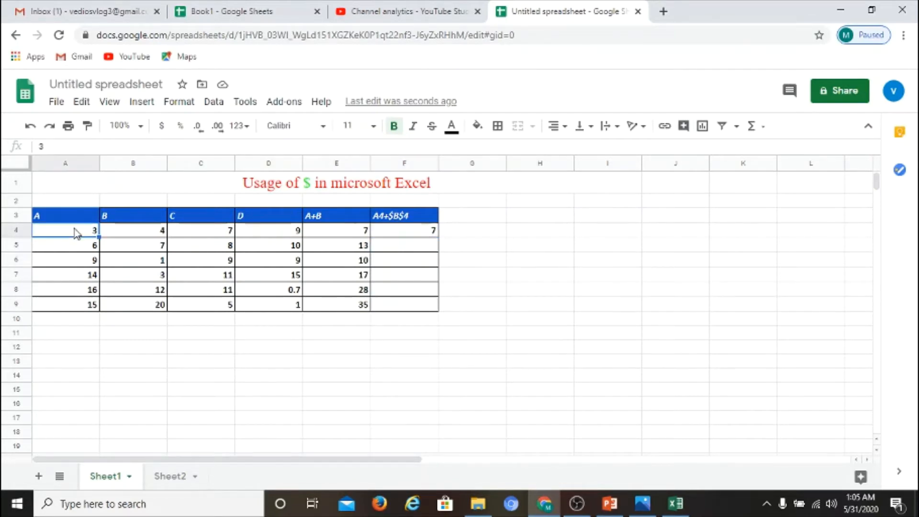
click(131, 234)
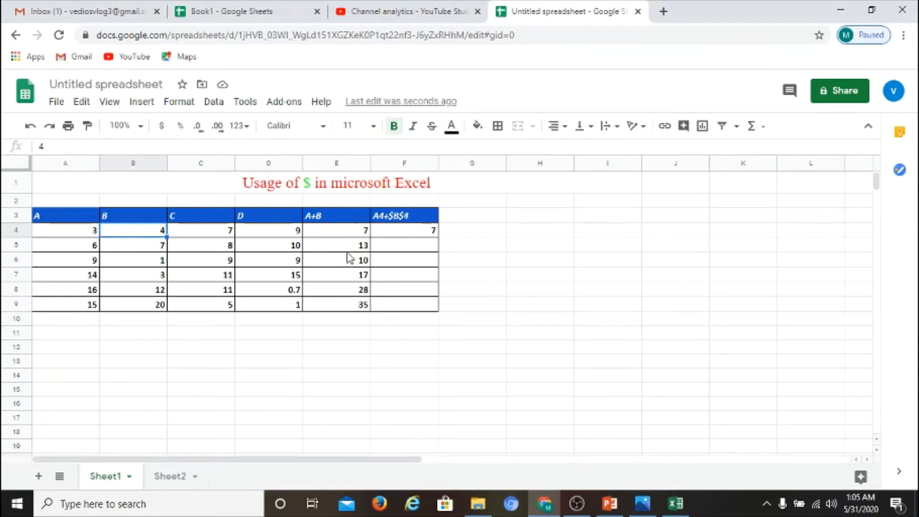
click(404, 234)
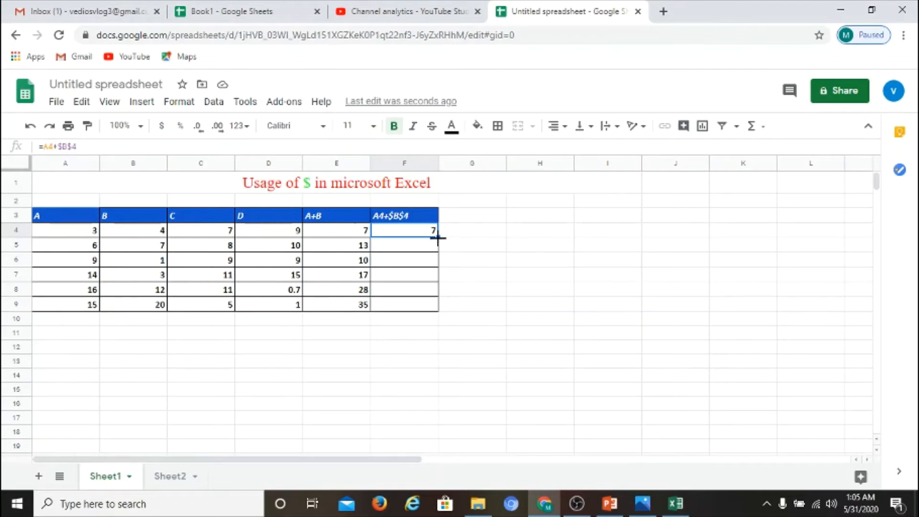
drag(438, 242, 437, 310)
click(467, 320)
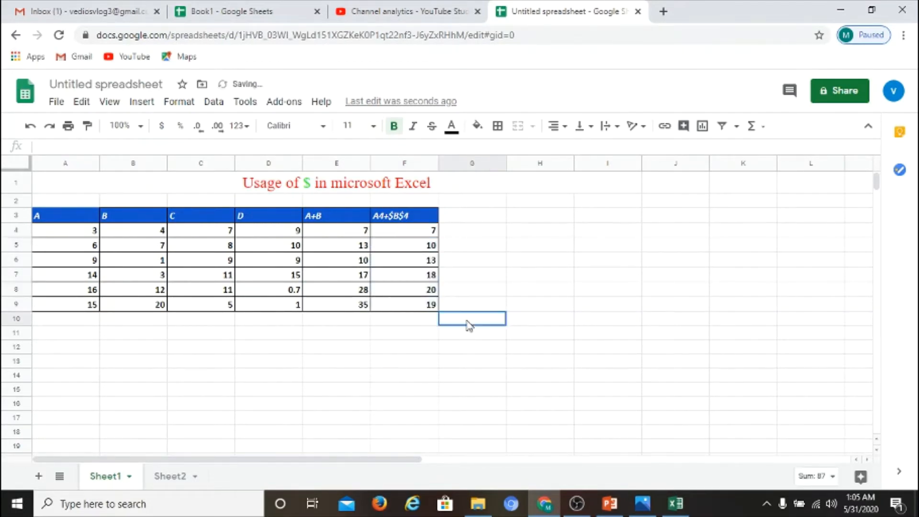
- Compare cells E5 and F5, and read the notes on Sheet2 about the dollar symbol and the $B$4 example
click(352, 250)
click(390, 251)
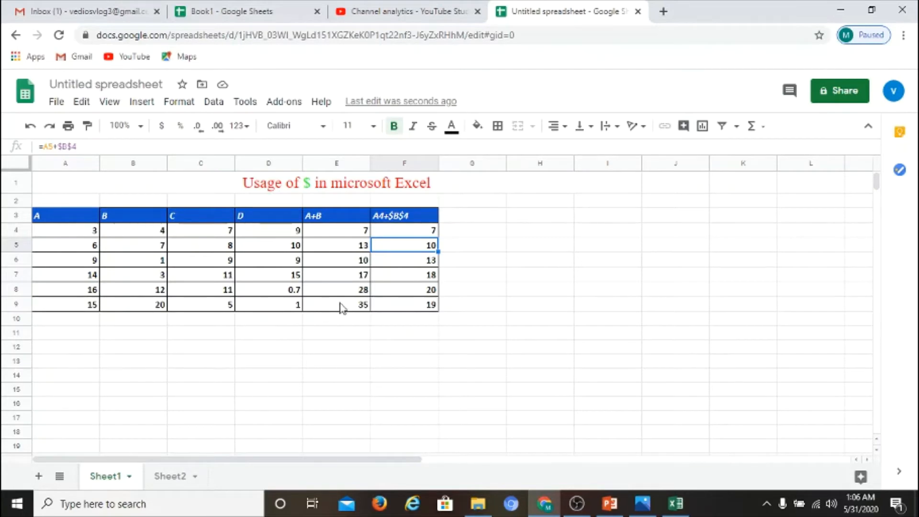
click(169, 475)
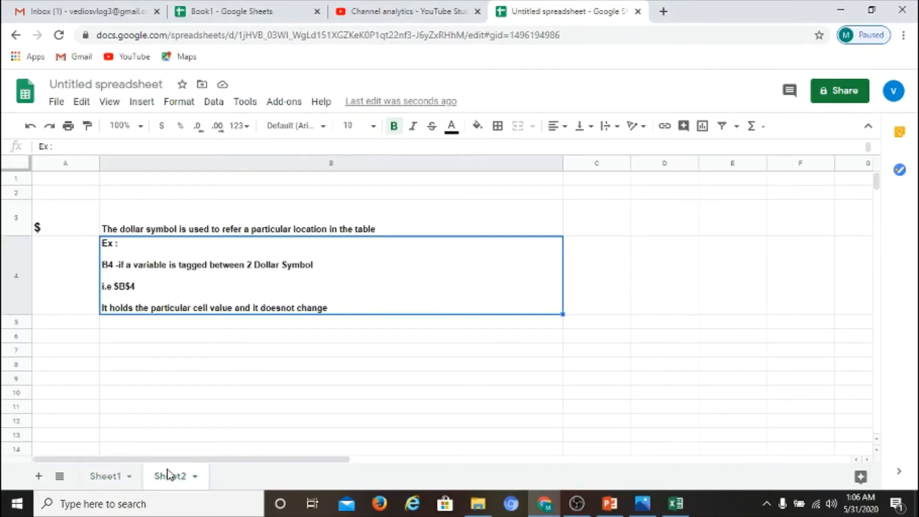
click(49, 233)
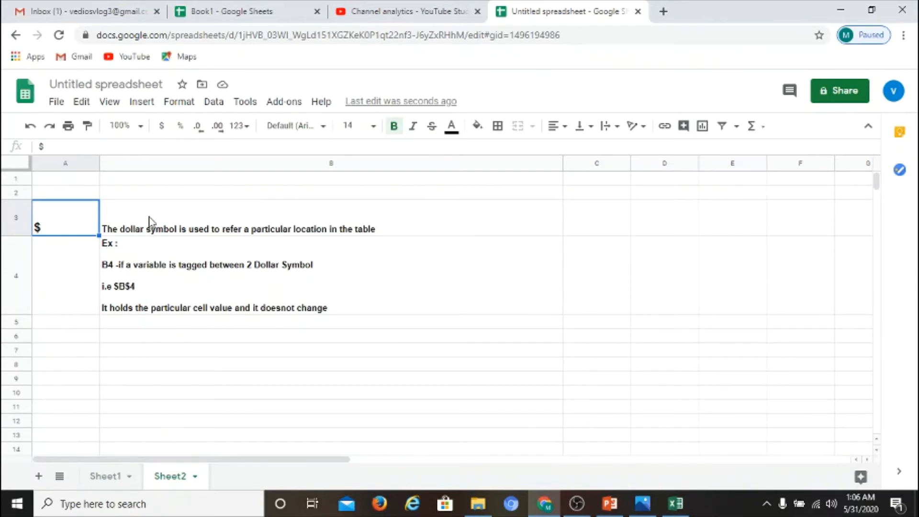
click(228, 228)
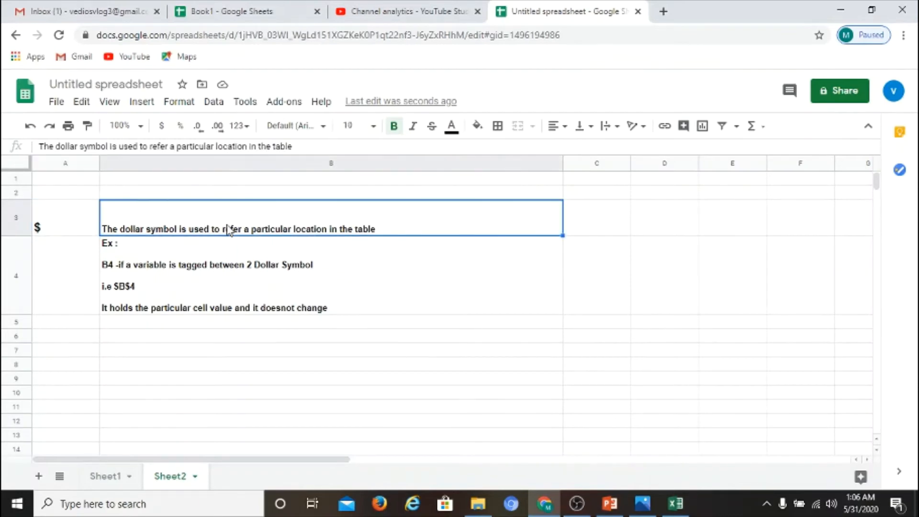
double_click(247, 234)
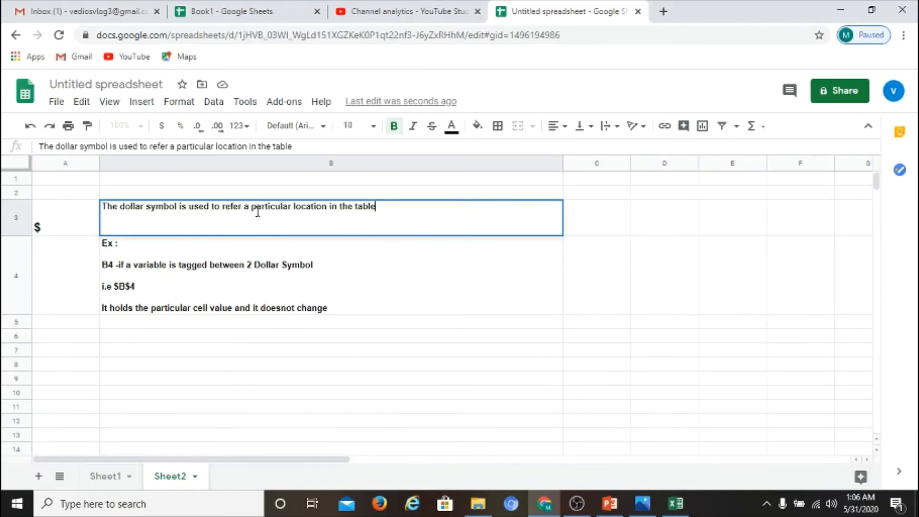
drag(249, 205, 321, 209)
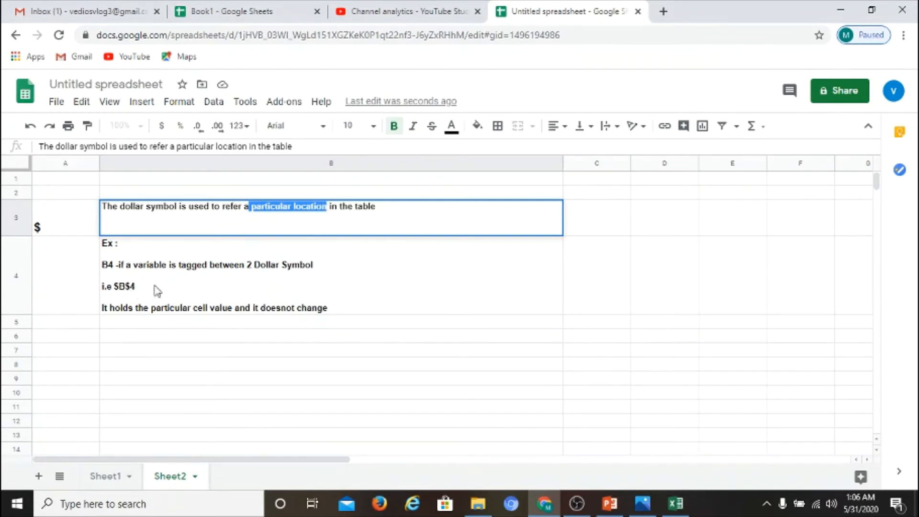
click(276, 282)
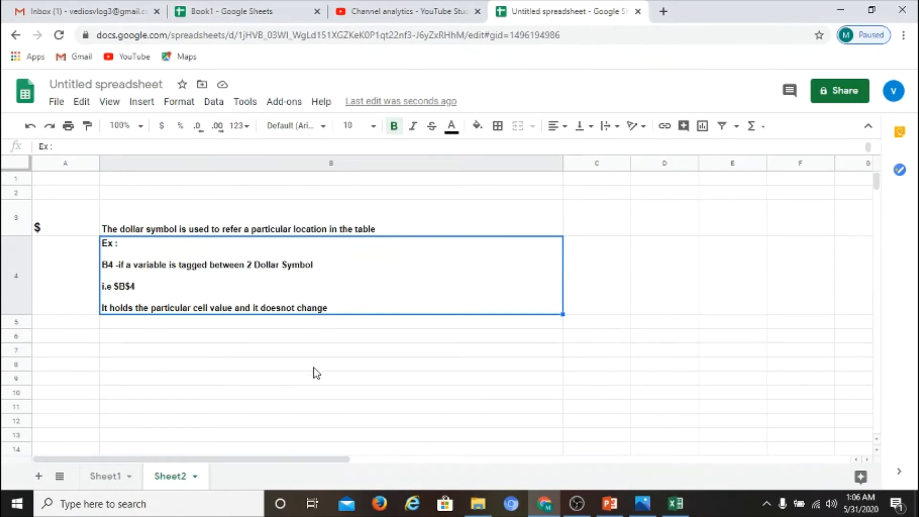
- Return to Sheet1 and examine which cells the formula in F5 references
click(115, 478)
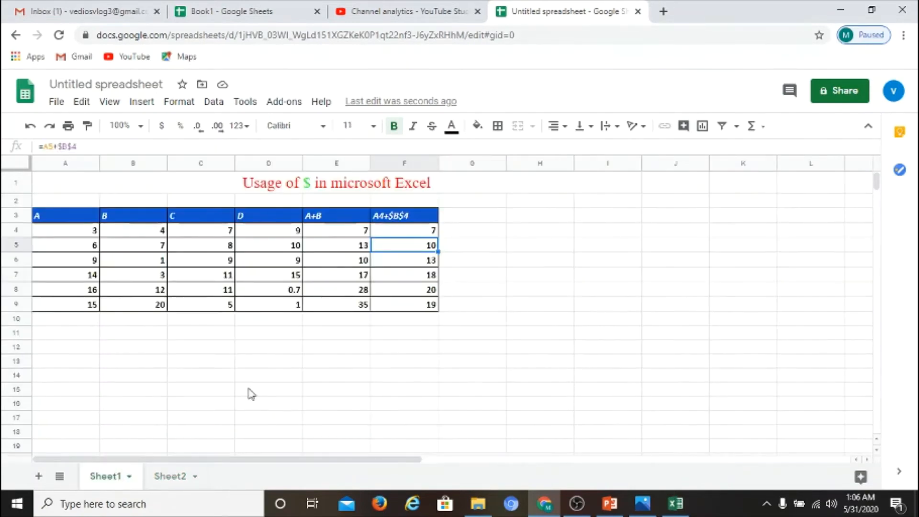
double_click(419, 247)
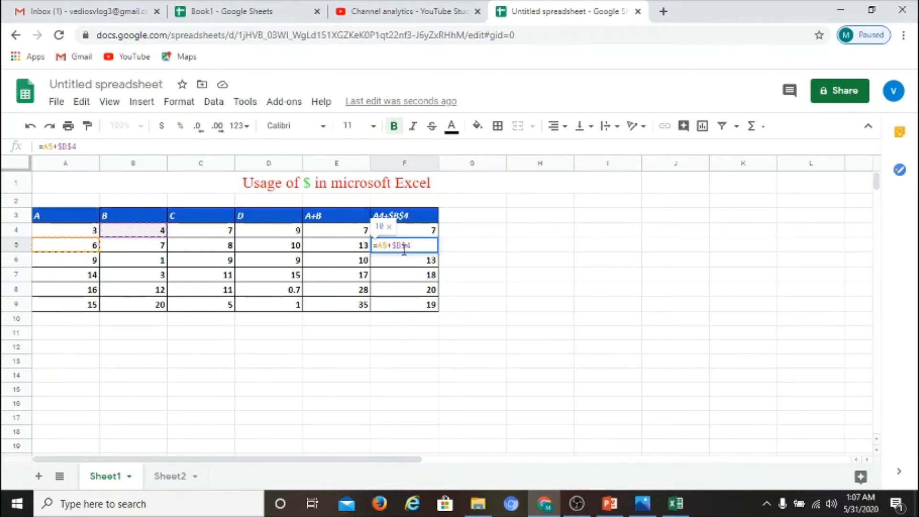
click(523, 277)
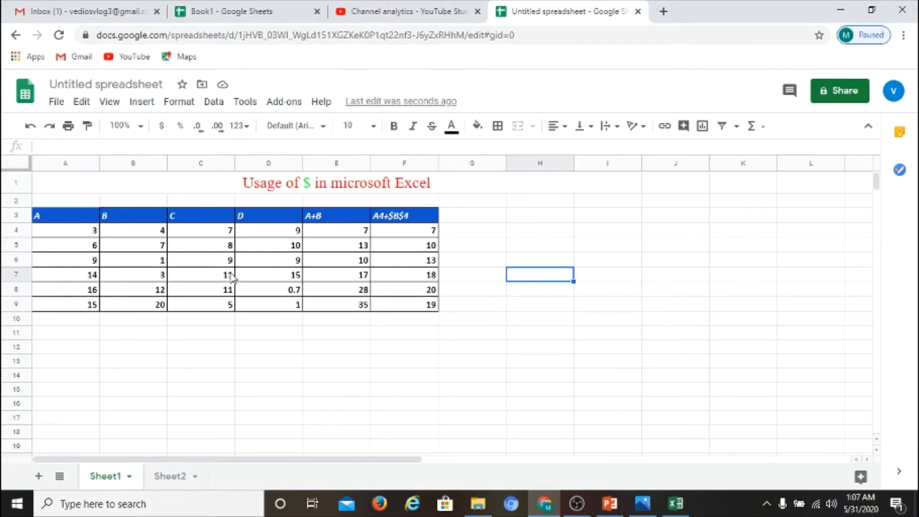
double_click(433, 246)
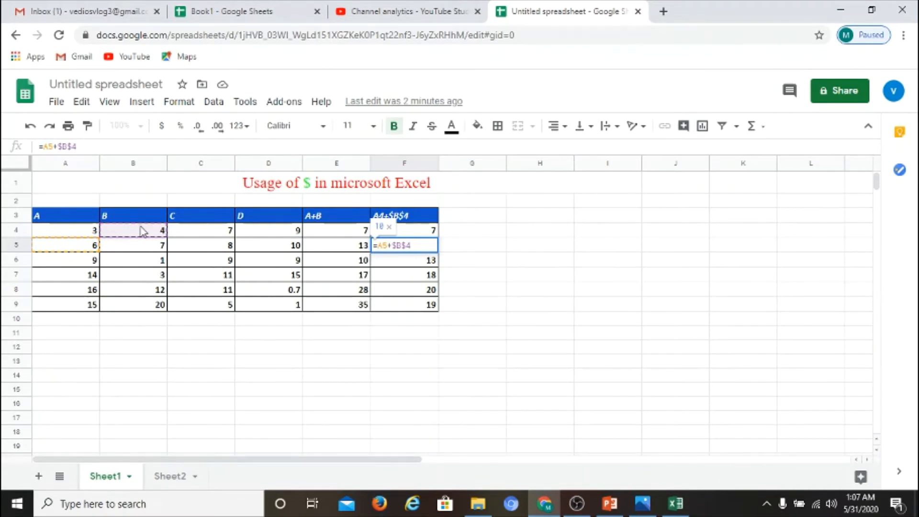
click(619, 273)
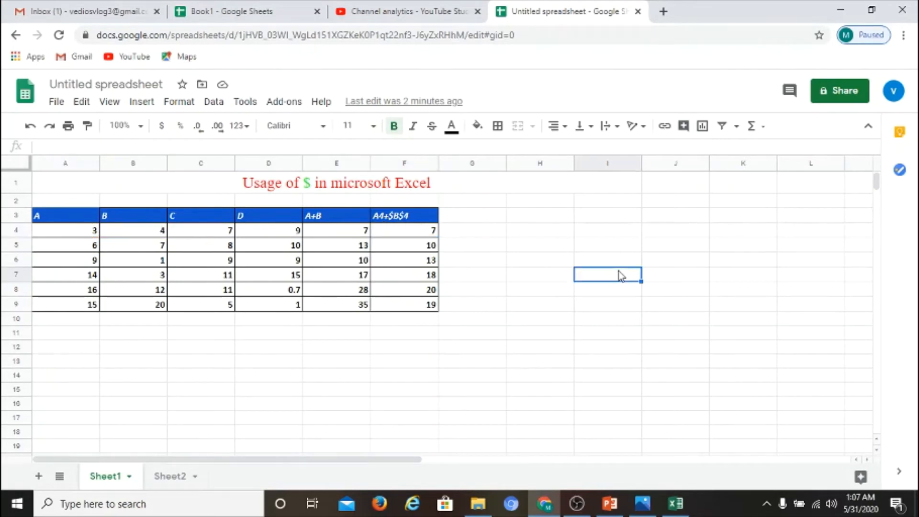
click(430, 248)
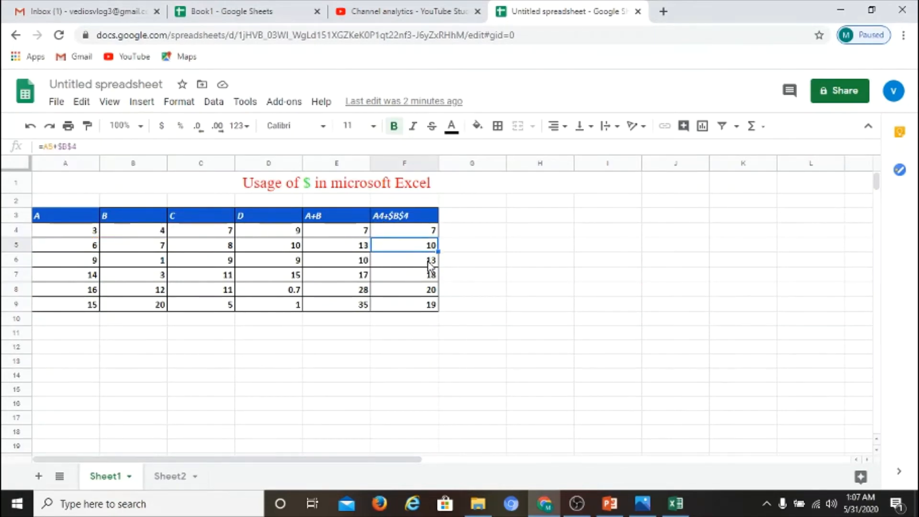
- Examine the references in F6's formula and compare the formulas in the rest of the A4+$B$4 column
click(429, 265)
double_click(429, 265)
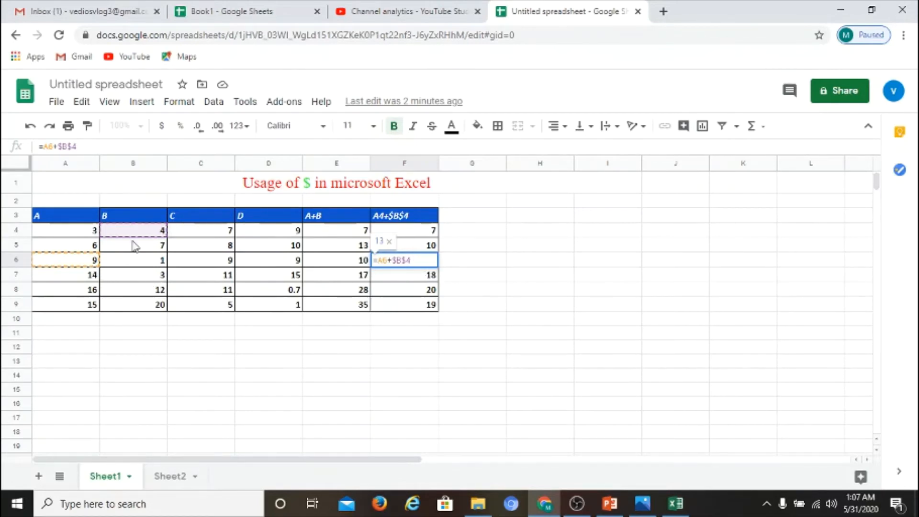
click(475, 273)
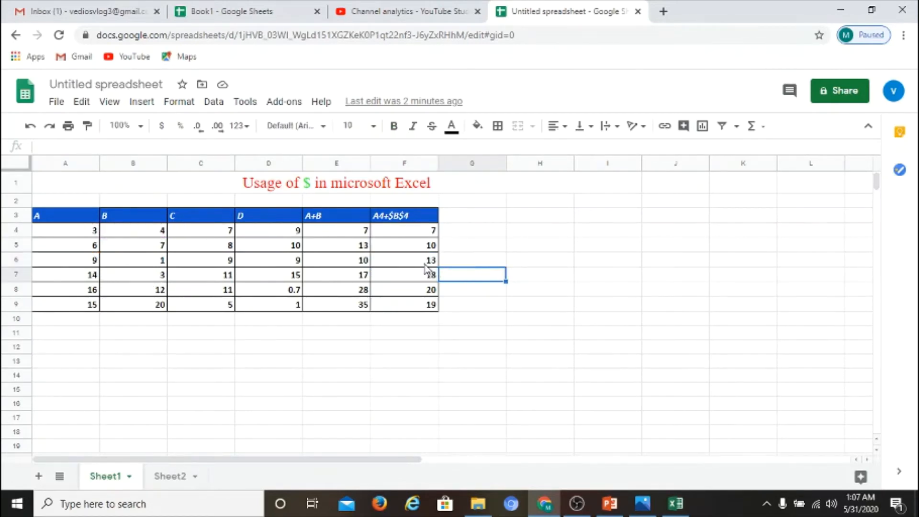
click(424, 263)
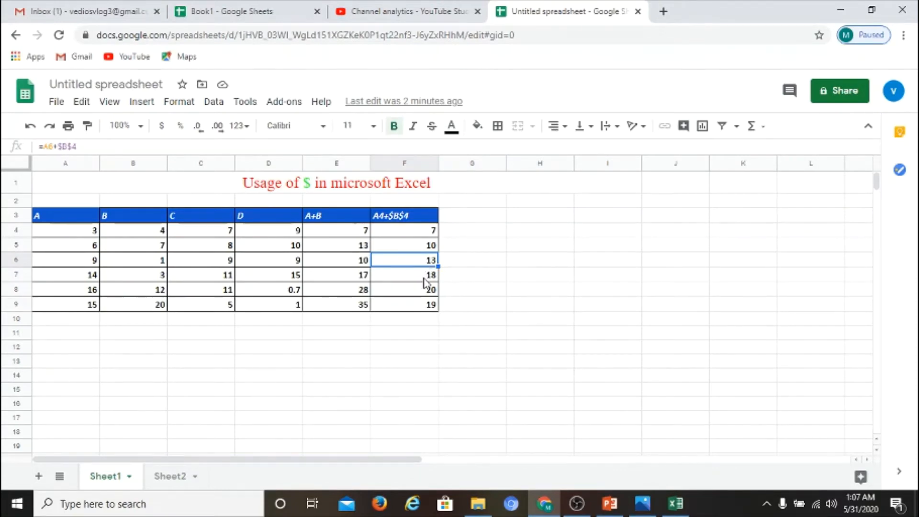
click(427, 277)
click(429, 291)
click(430, 307)
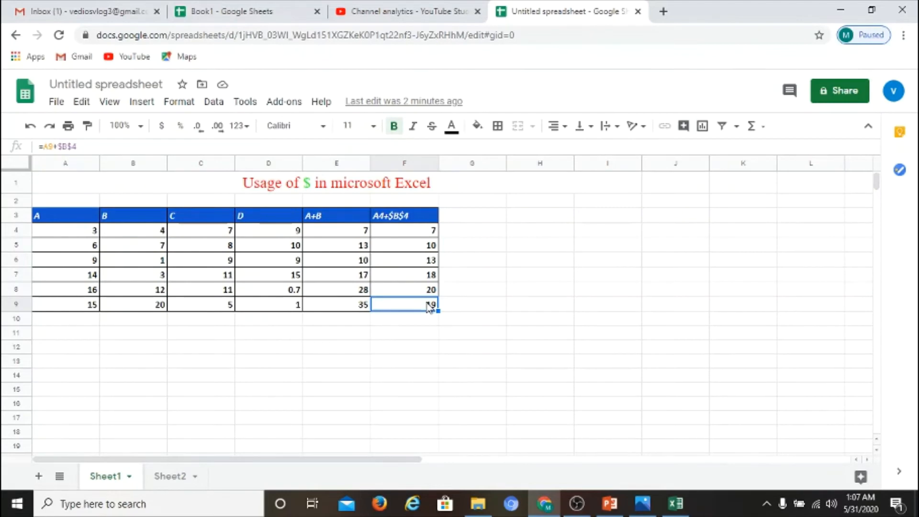
click(427, 246)
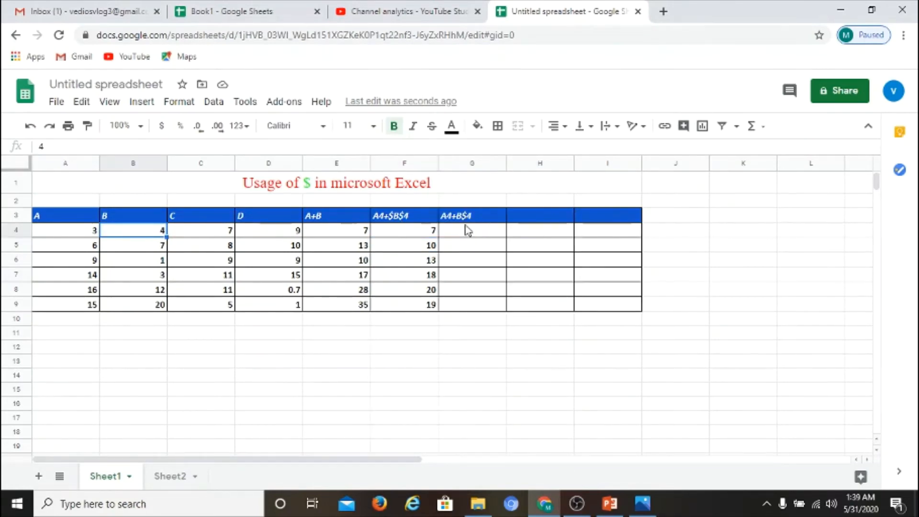
- Enter the formula =A4+B$4 in cell G4, under the A4+B$4 heading
click(472, 238)
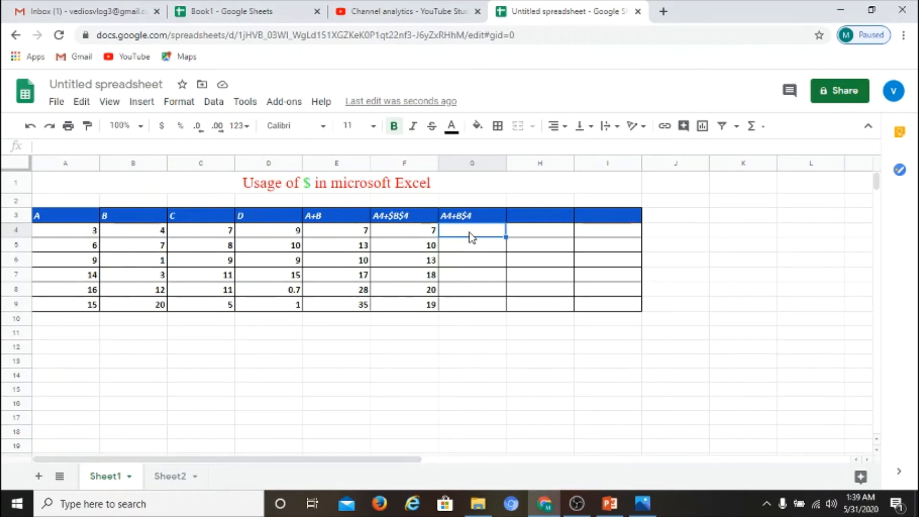
click(152, 234)
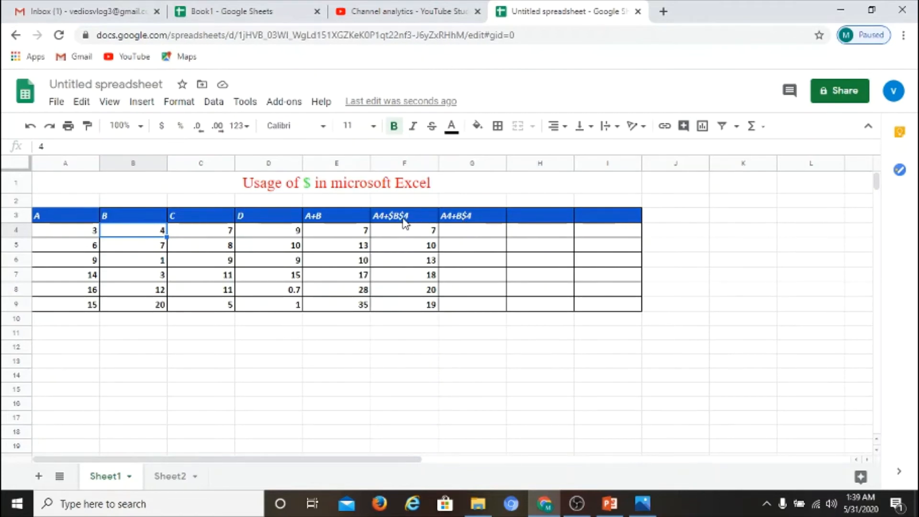
double_click(492, 233)
text(=)
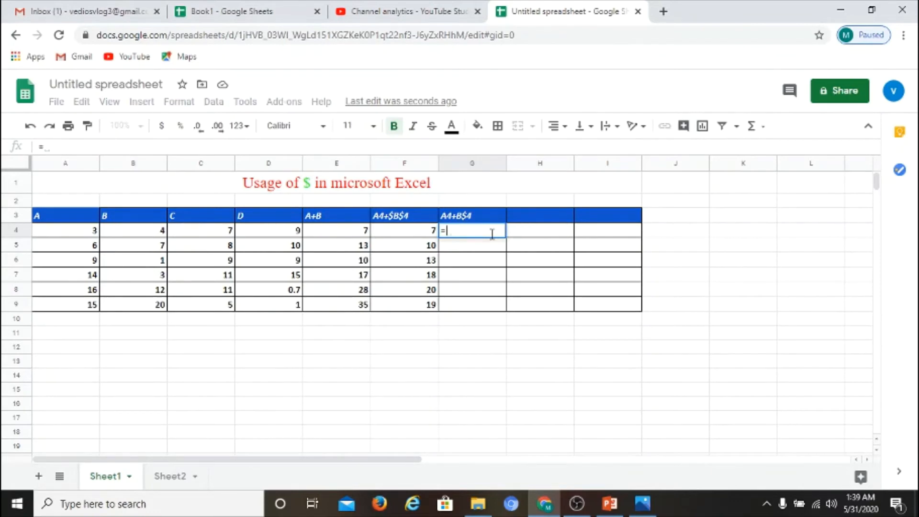
text(A4+)
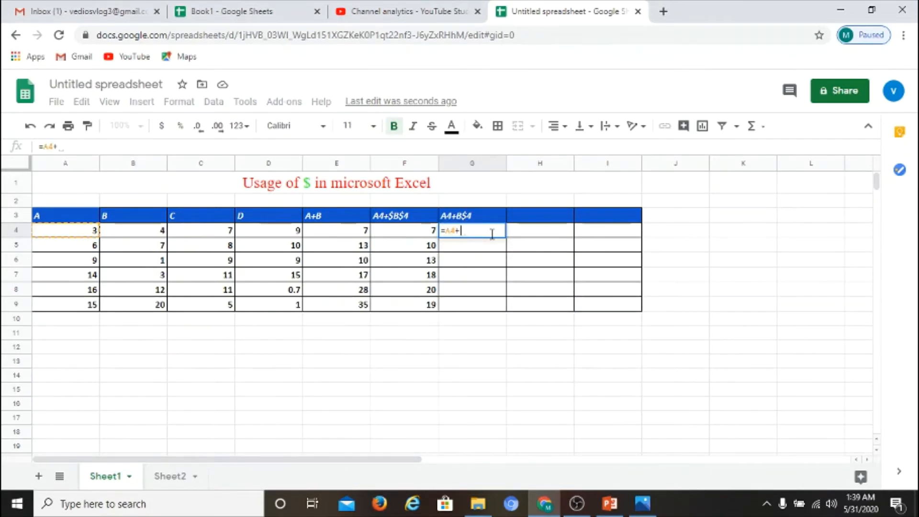
text(B)
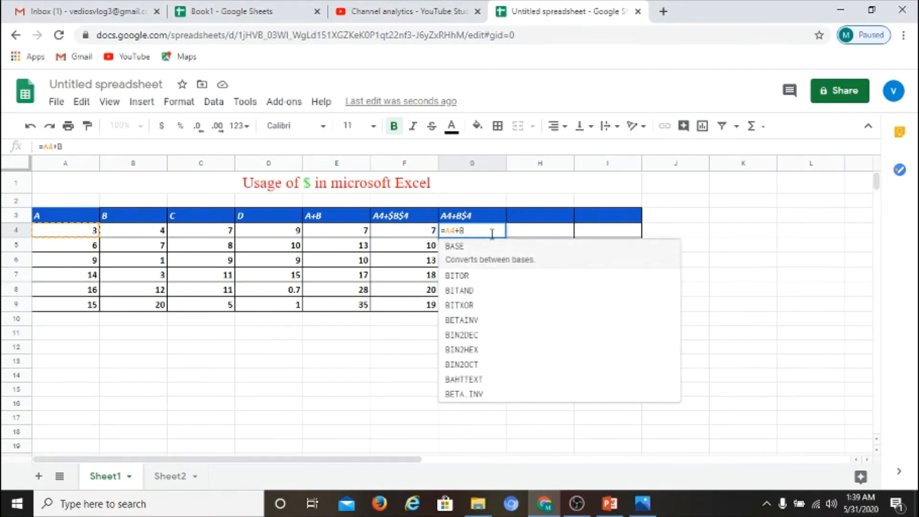
text($4)
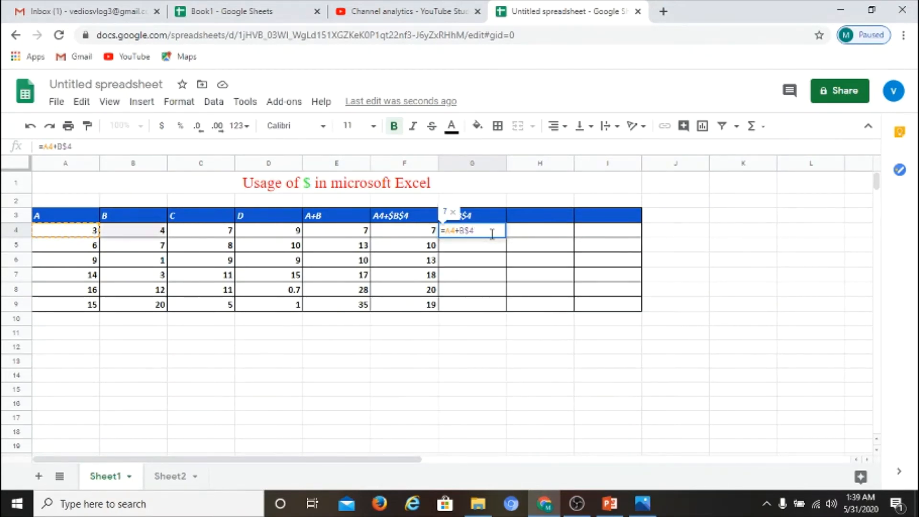
key(Return)
- Check source cells A4 and B4, and fill the formula from G4 across through I4
click(82, 232)
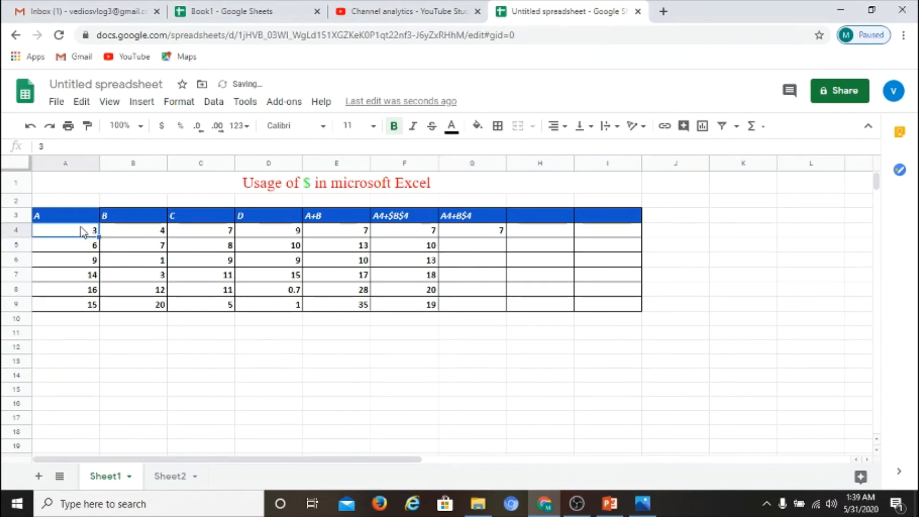
click(136, 228)
click(484, 234)
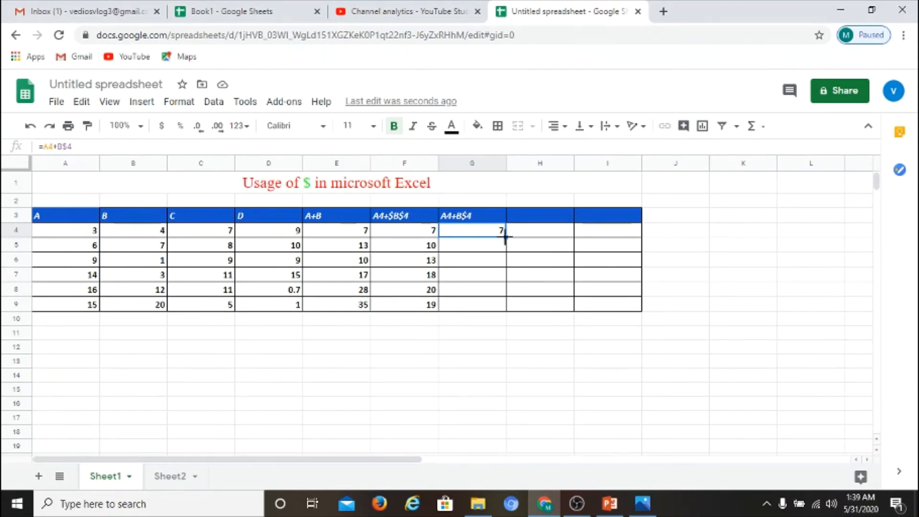
drag(505, 236, 576, 237)
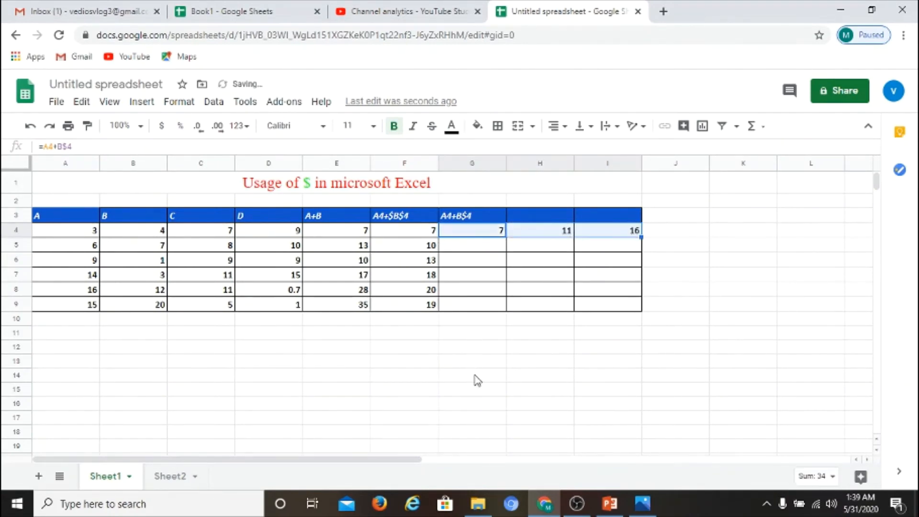
click(464, 378)
- Examine the formulas filled into H4 and I4, and which cells H4's formula references
click(544, 233)
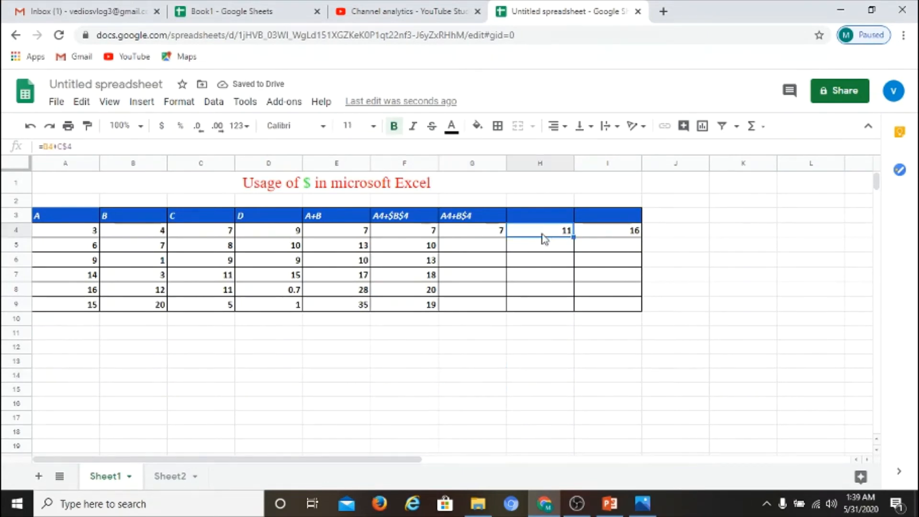
click(606, 240)
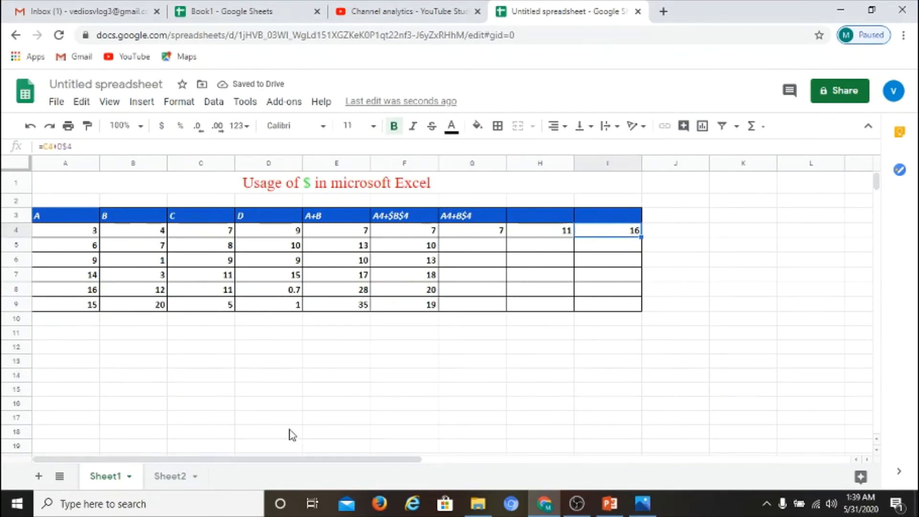
double_click(544, 235)
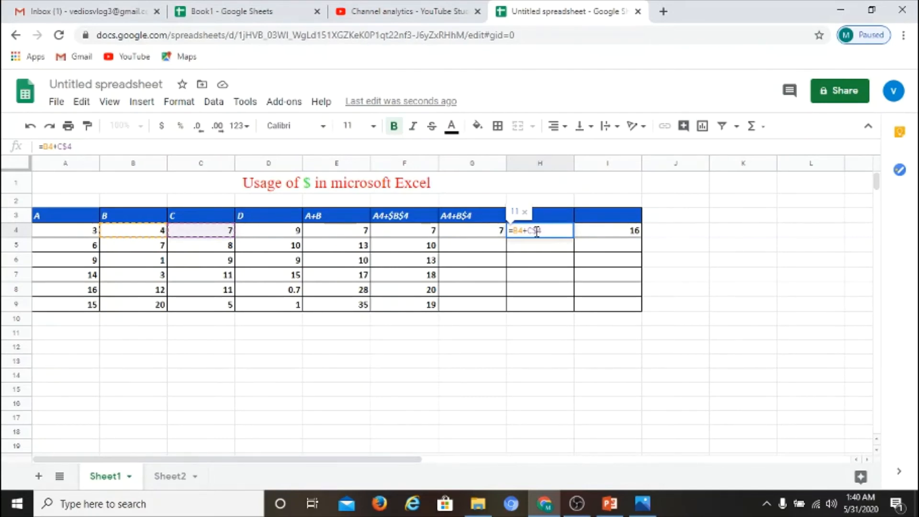
key(Return)
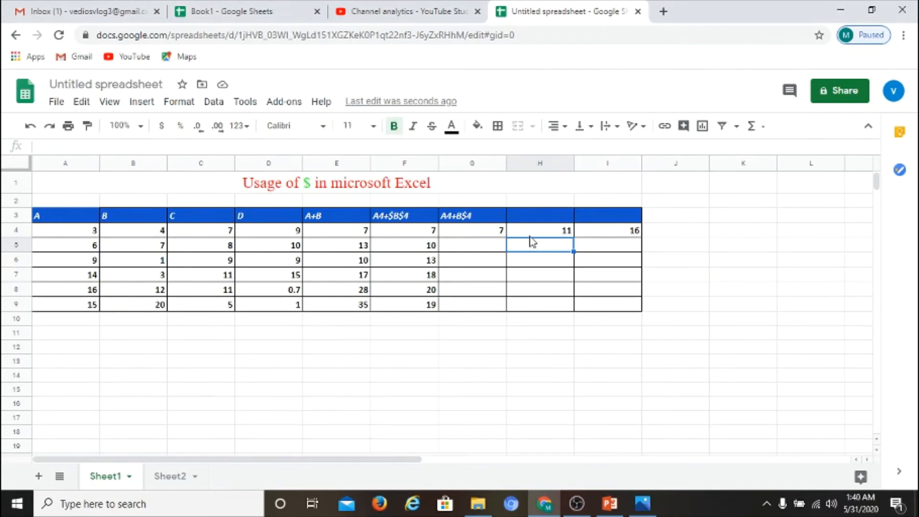
click(533, 234)
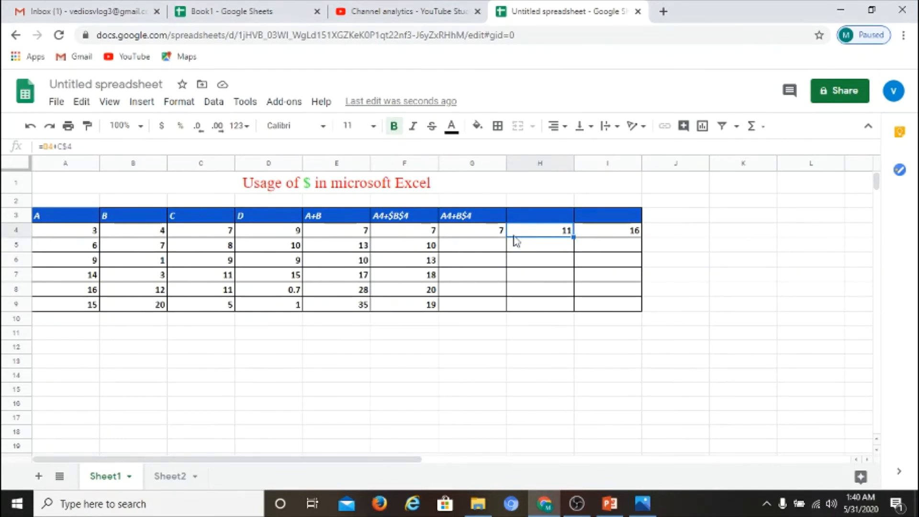
- Fill the formula from G4 down to G5, and check it against source cells A5 and B4
click(474, 235)
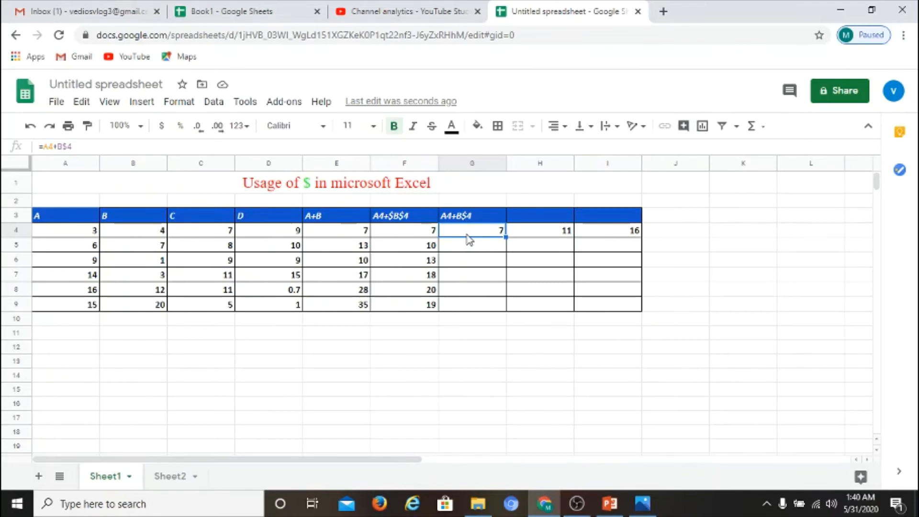
drag(504, 235, 506, 249)
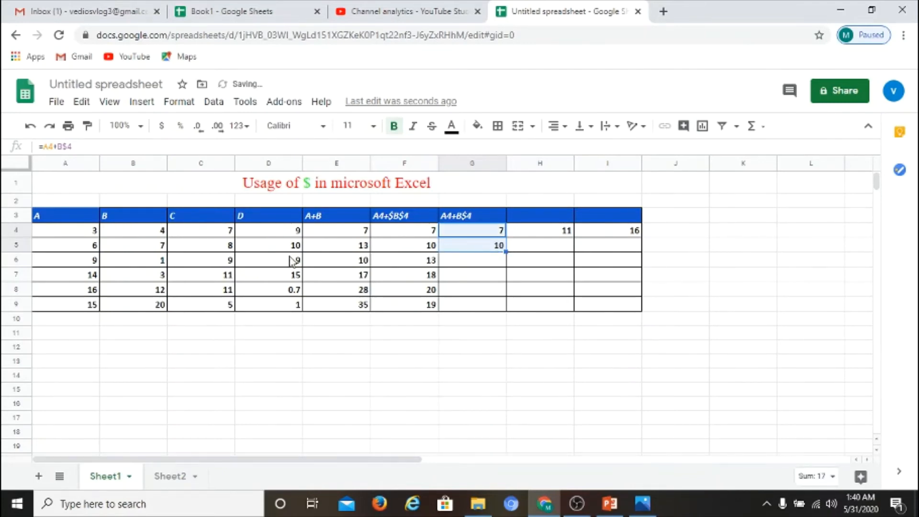
click(89, 247)
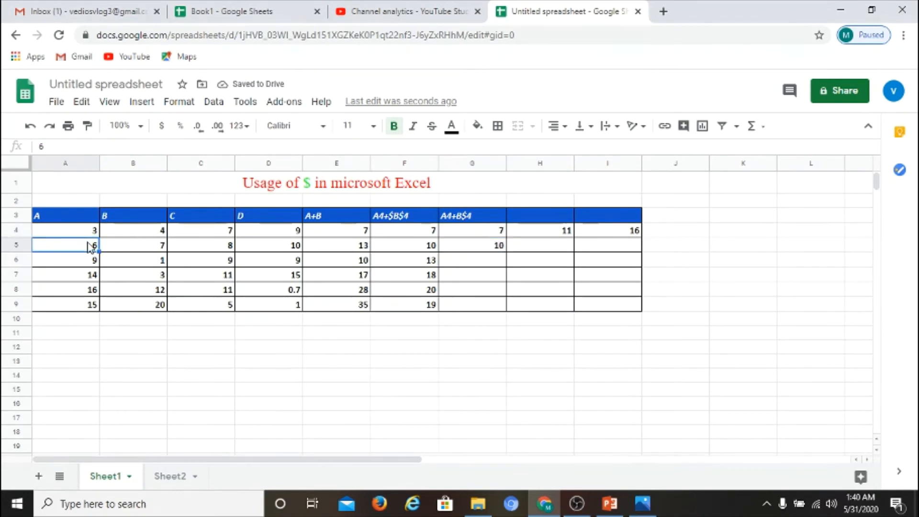
click(154, 227)
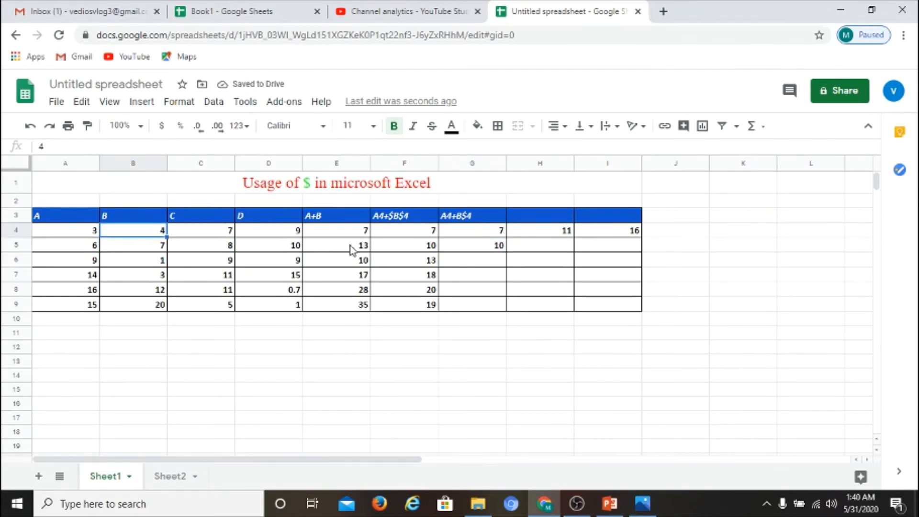
click(496, 247)
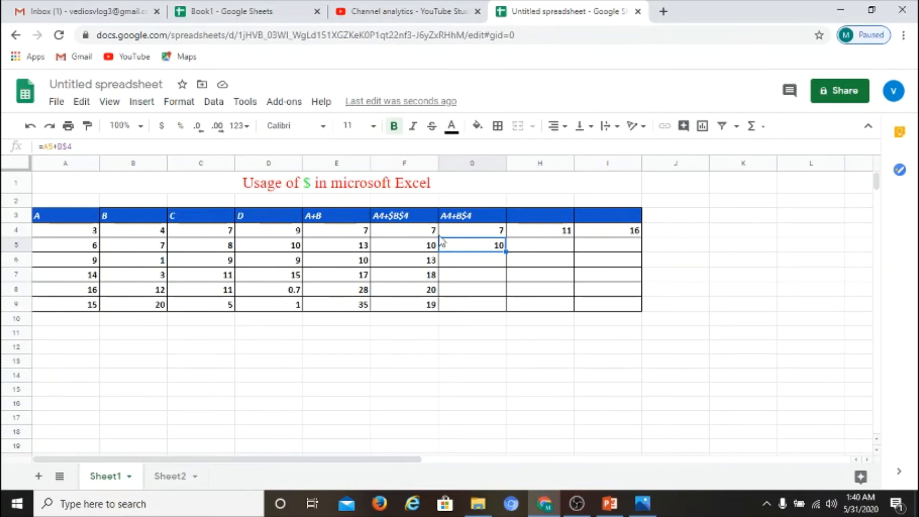
- Fill the formula from G5 across through I5, and examine which cells H5's formula references
drag(505, 249, 621, 252)
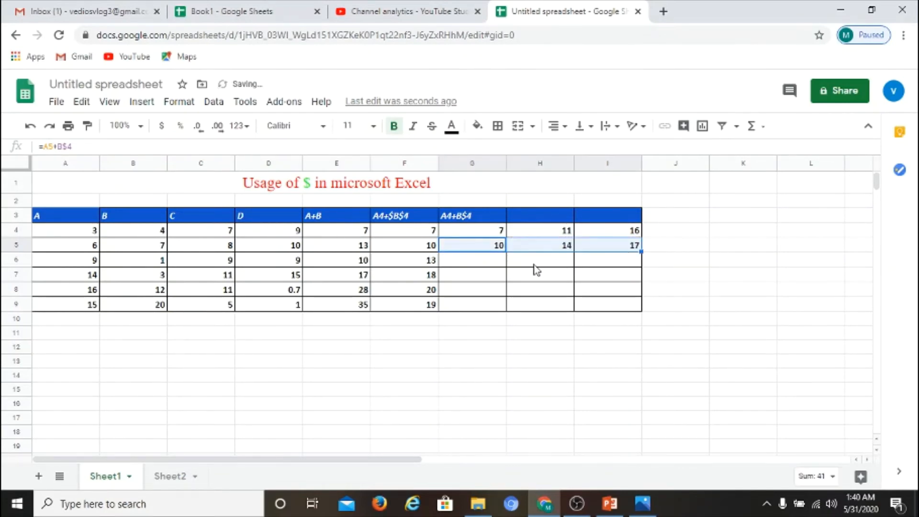
double_click(539, 250)
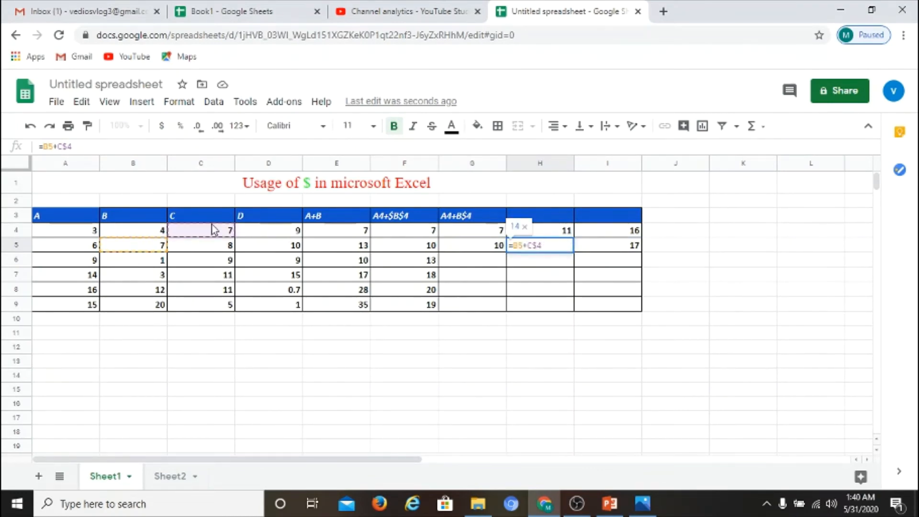
click(543, 266)
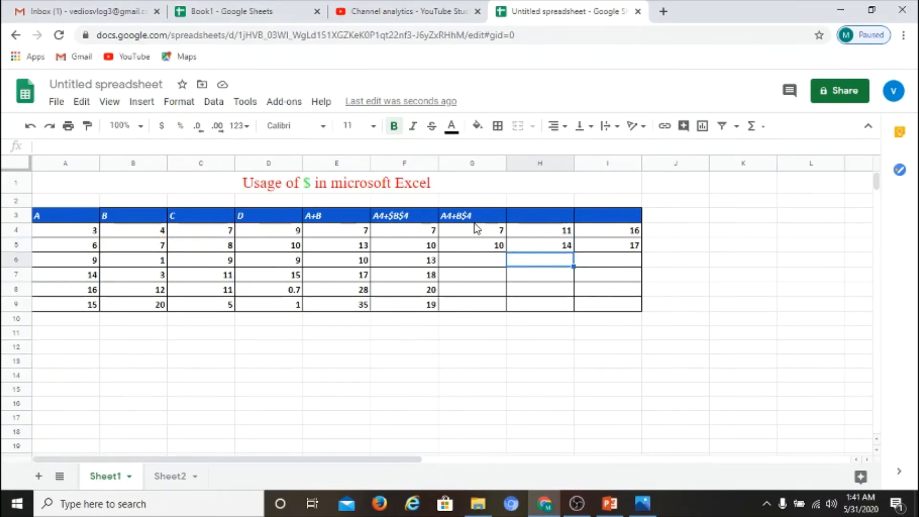
- Fill the formula from G4 down through G9, and fill it across through I4 again
click(484, 264)
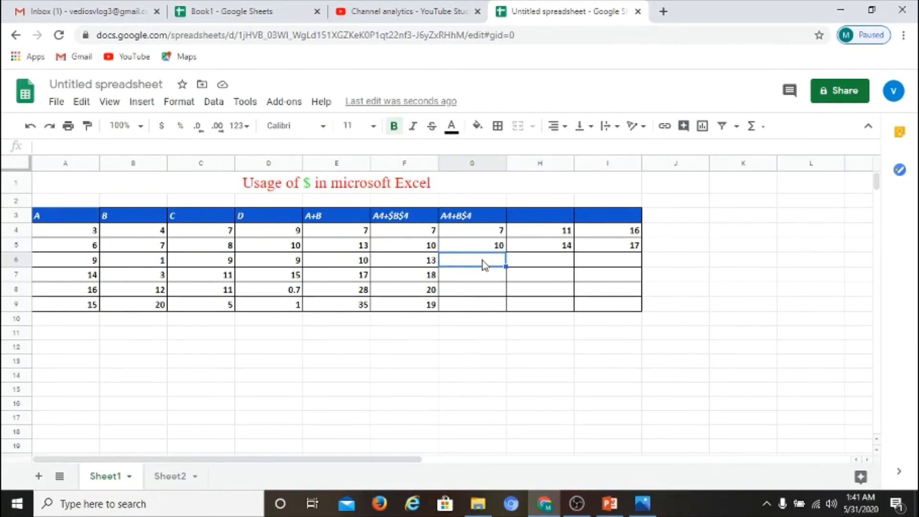
click(496, 233)
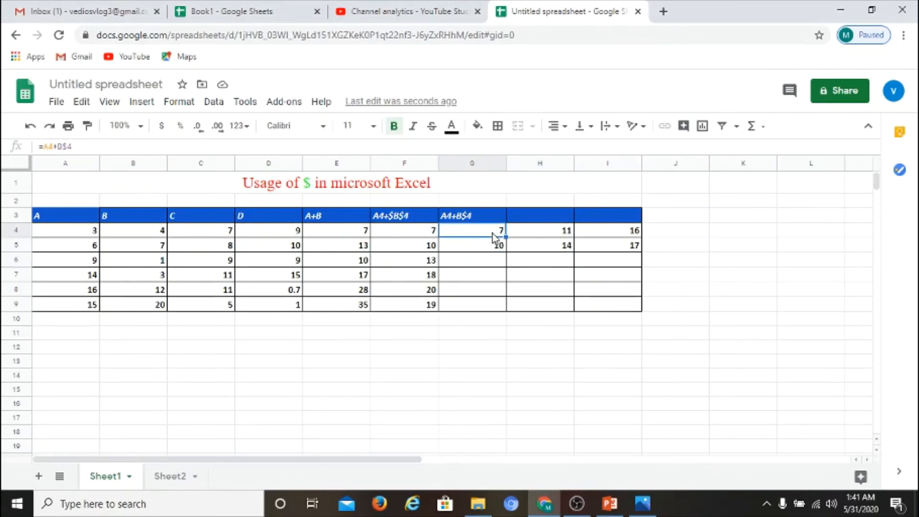
drag(505, 235, 506, 307)
click(475, 236)
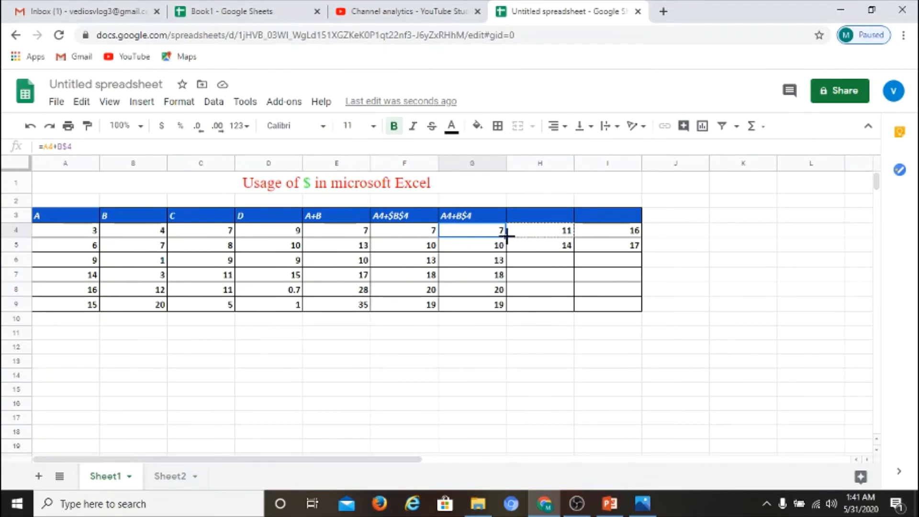
drag(505, 236, 636, 237)
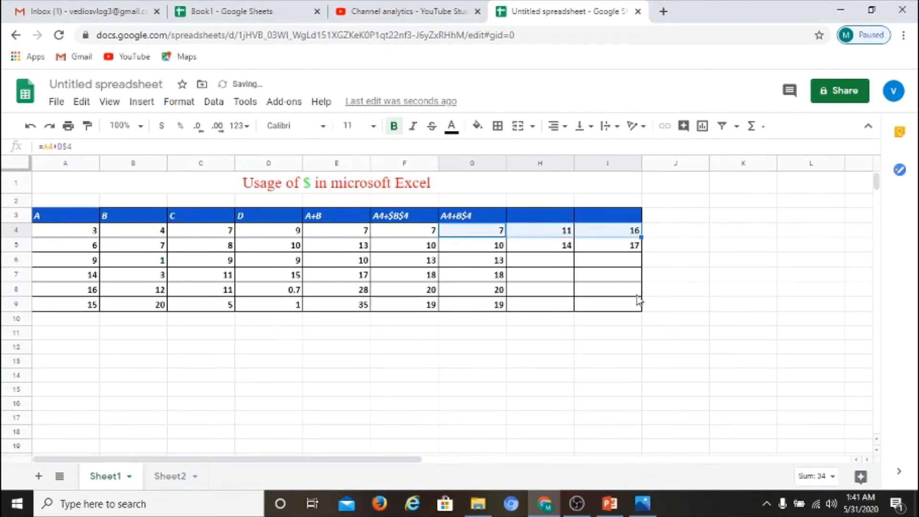
click(641, 336)
- Check the formula in H4 and enter the heading B4+c$4 above it in H3
click(545, 235)
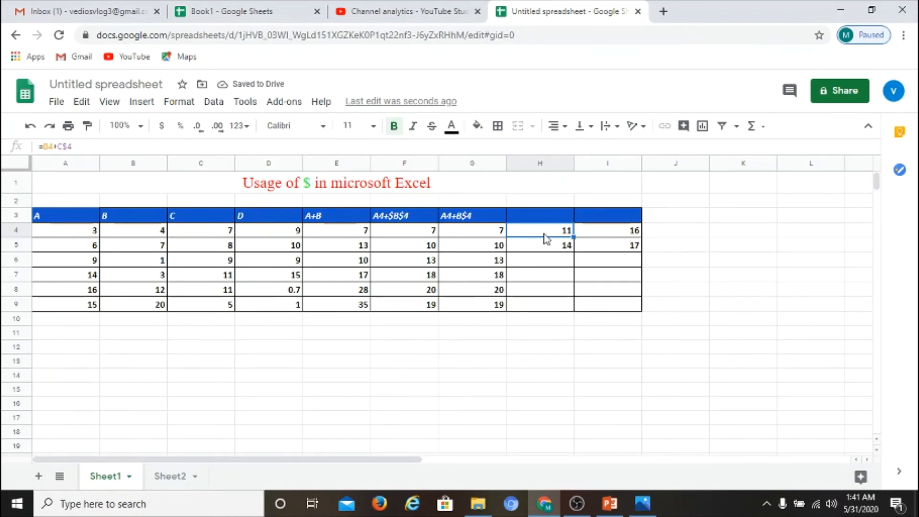
click(526, 219)
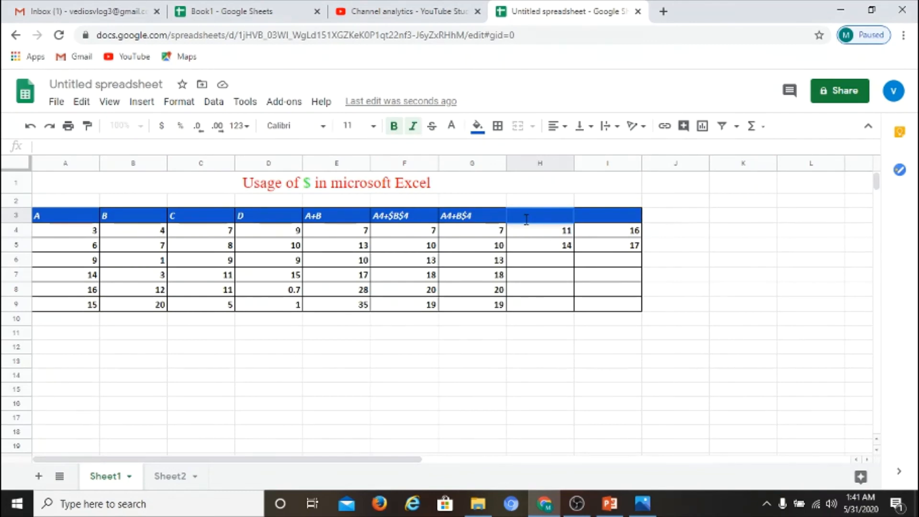
text(B4+B$)
key(BackSpace)
text(c$4)
key(Tab)
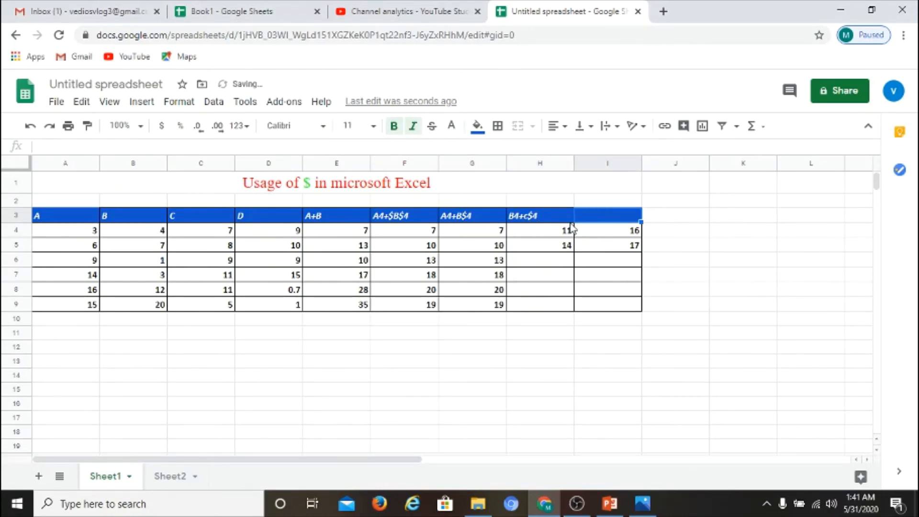
- Enter the heading C4+D$4 in cell I3
double_click(606, 219)
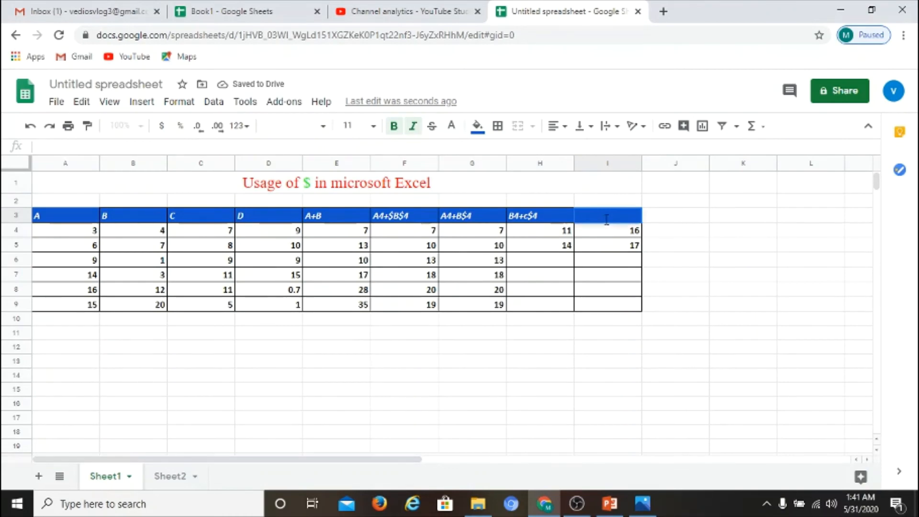
text(C4)
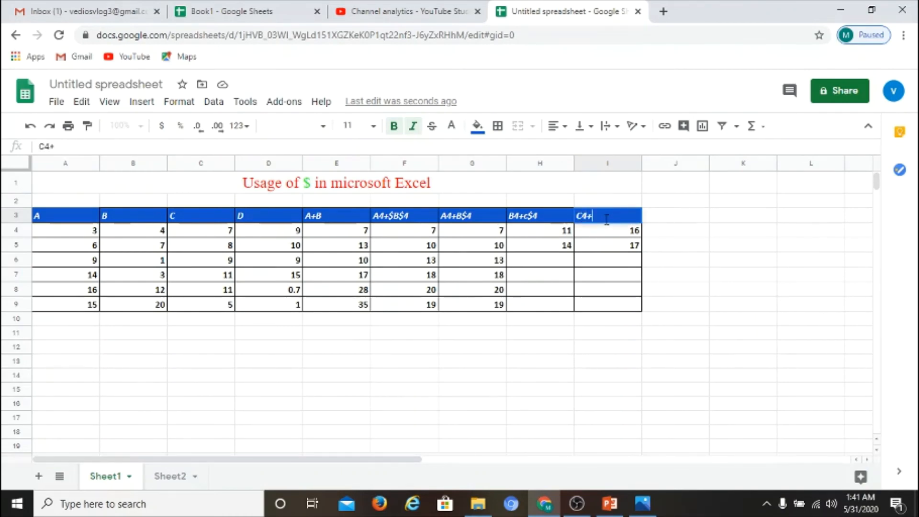
text(+D$4)
key(Return)
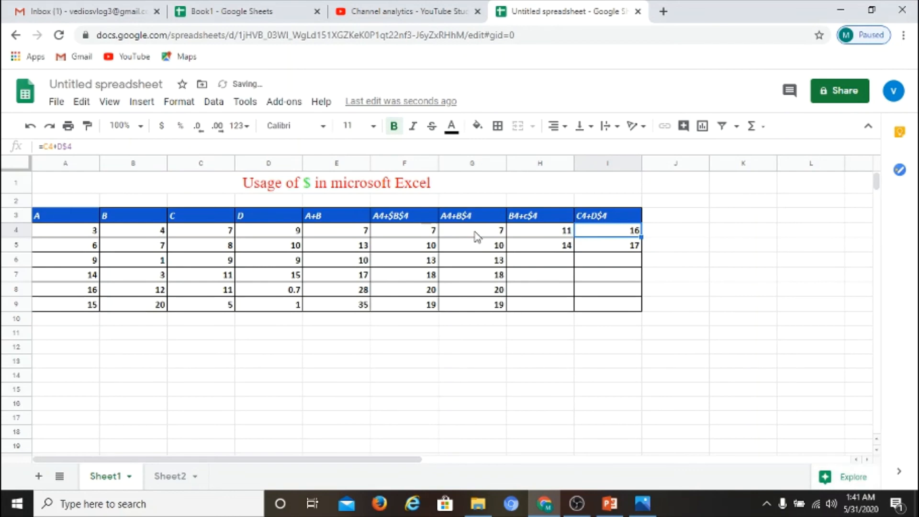
- Compare the column headings in G3, H3 and I3 to see how the references shift across
click(450, 220)
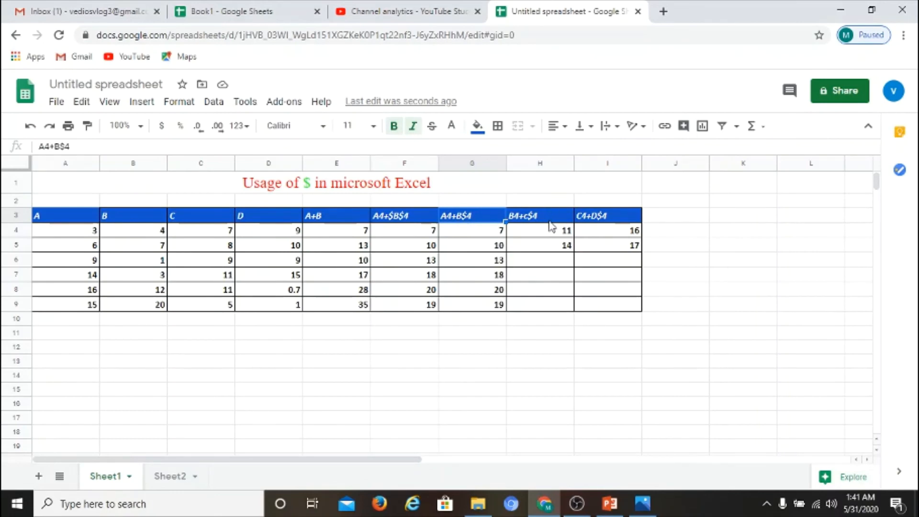
click(522, 219)
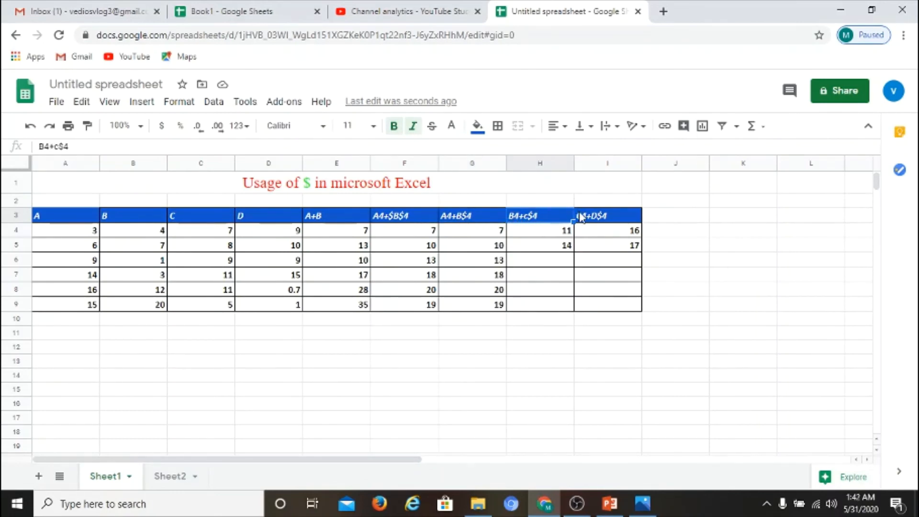
click(611, 203)
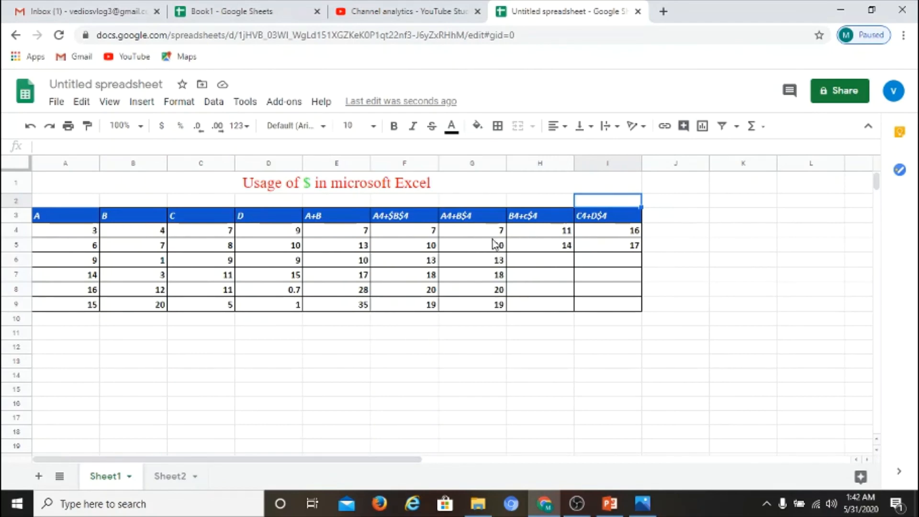
- Inspect the formulas in H4 and I4 to compare how their row-locked references shift across
double_click(549, 231)
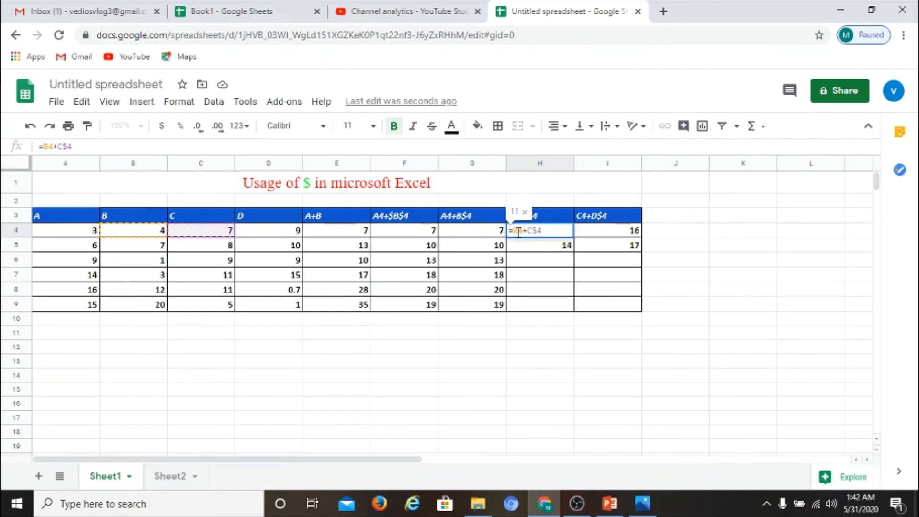
double_click(601, 234)
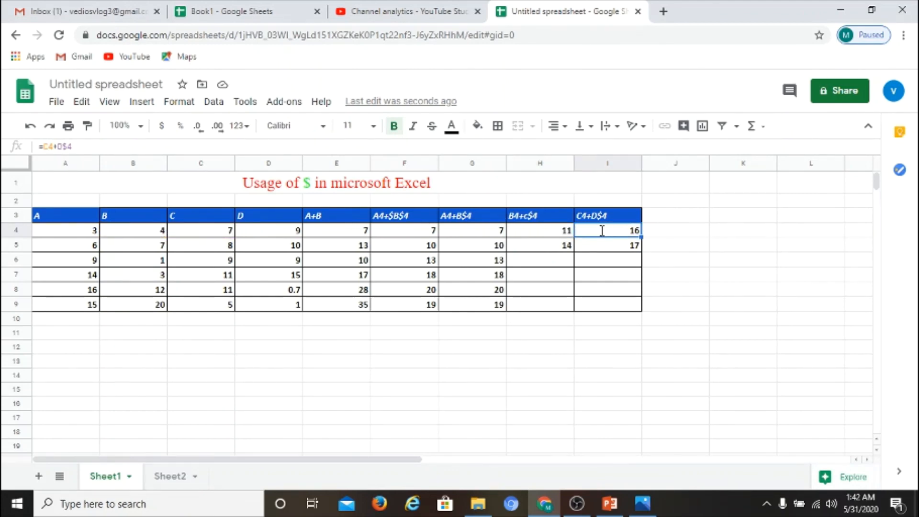
click(666, 234)
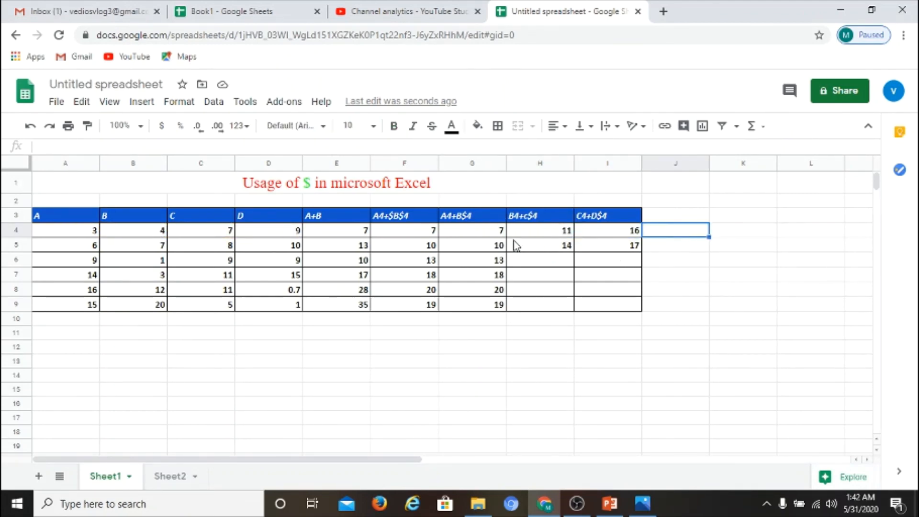
- Fill the A4+B$4 formula from G4 down to row 9 and across to column I, covering G4:I9
click(490, 235)
drag(506, 235, 641, 314)
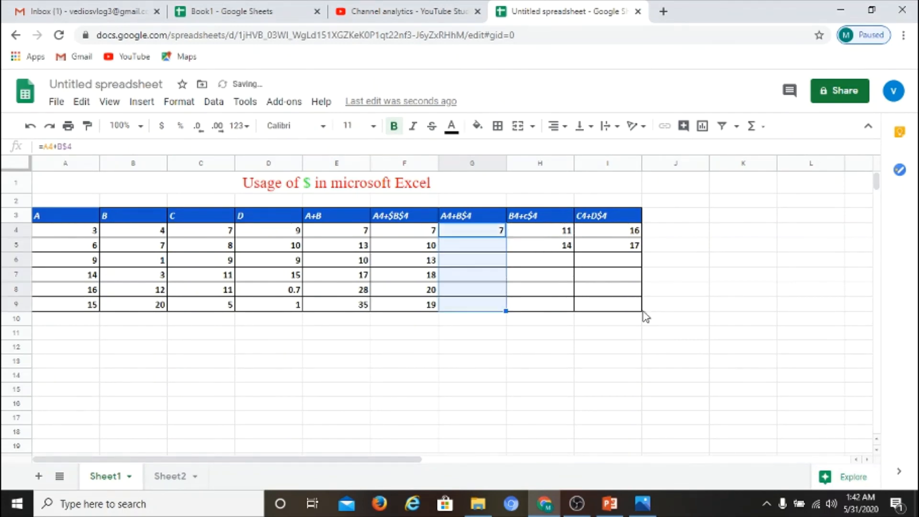
click(507, 235)
drag(507, 234, 645, 313)
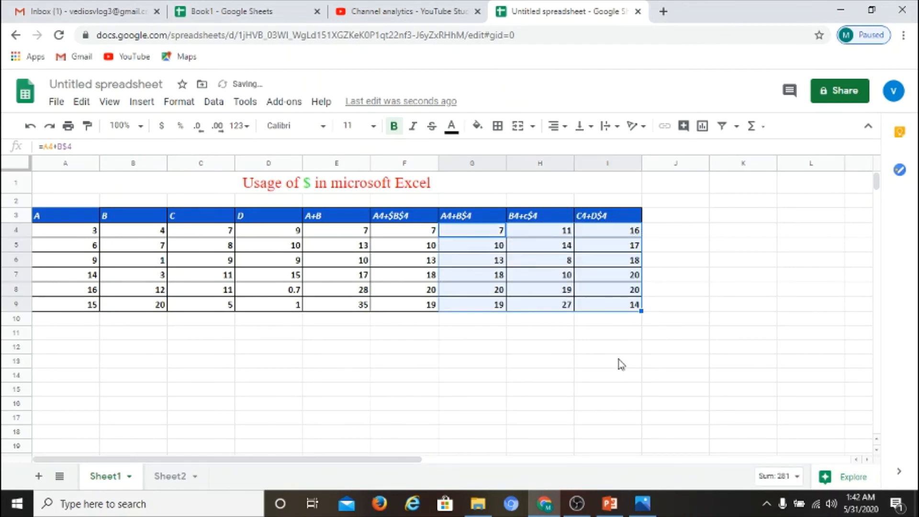
click(621, 364)
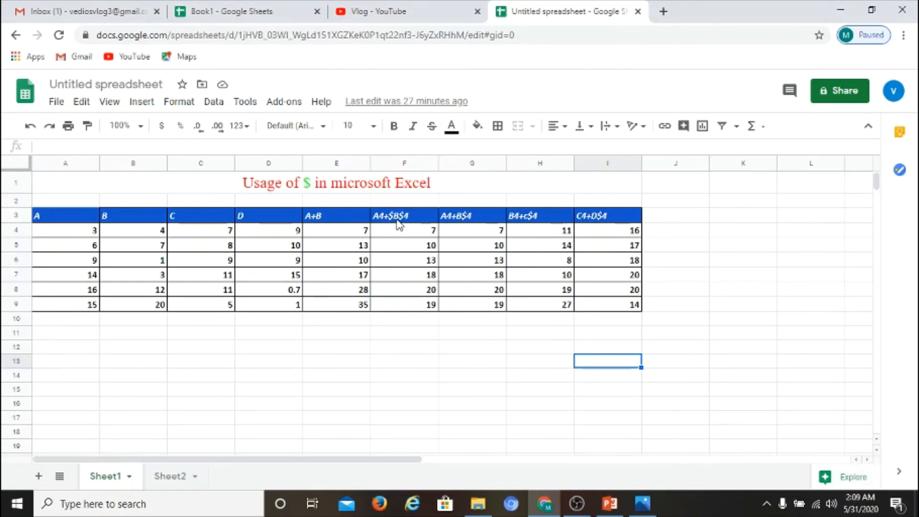
- Review the notes on the dollar symbol and the $B$4 example in Sheet2, and return to Sheet1
click(172, 480)
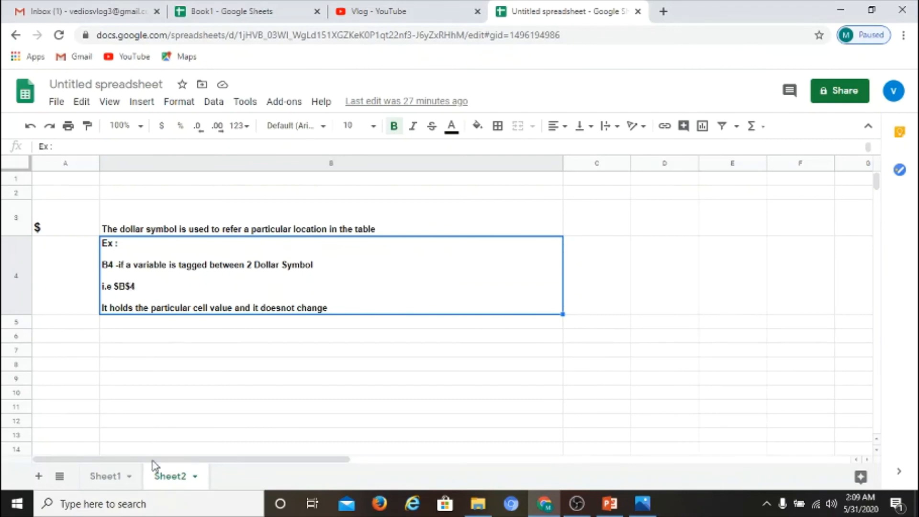
click(119, 477)
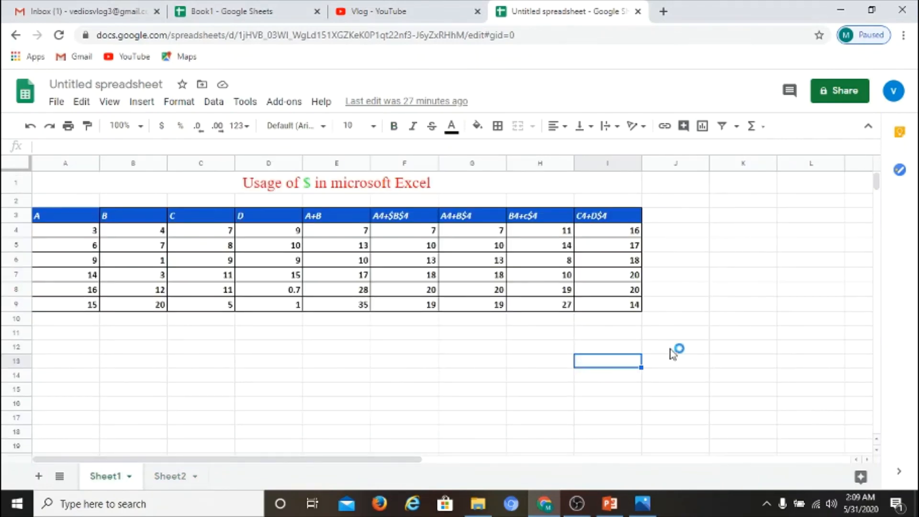